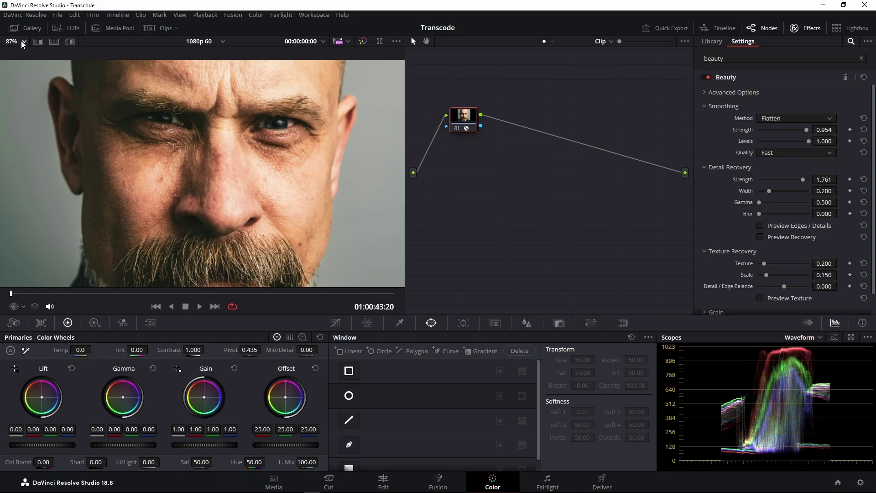
- Fit the whole portrait in the viewer and move node 01 left in the graph
{"action": "left_click", "coordinate": [23, 44]}
{"action": "left_click", "coordinate": [23, 47]}
{"action": "left_click", "coordinate": [25, 48]}
{"action": "left_click", "coordinate": [14, 64]}
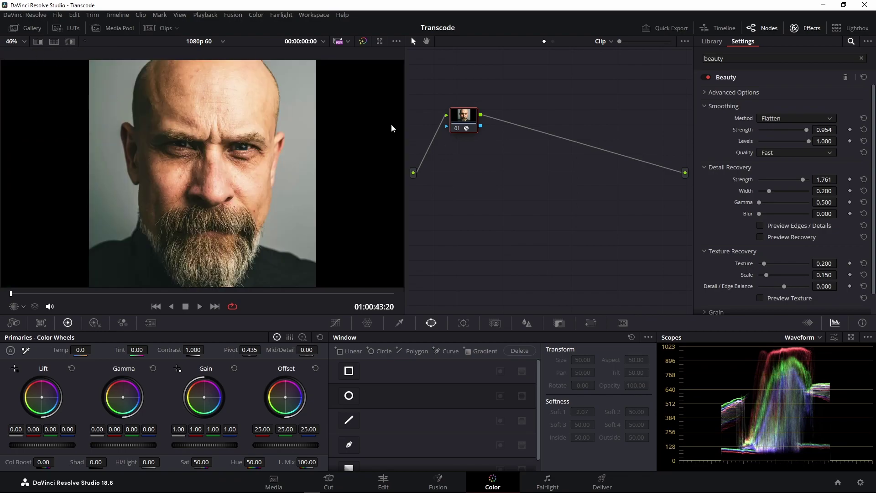
{"action": "left_click_drag", "start_coordinate": [469, 126], "coordinate": [460, 128]}
{"action": "scroll", "coordinate": [338, 152], "scroll_direction": "up", "scroll_amount": 1}
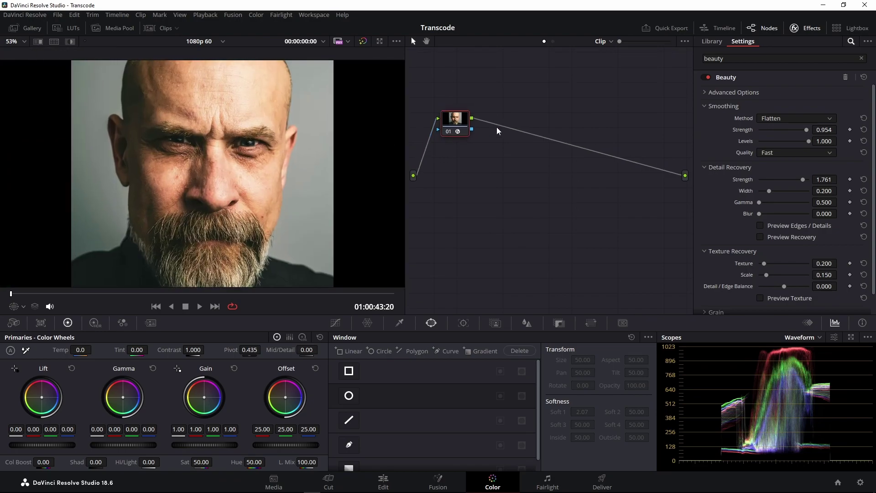
- Apply Deband from the Effects Library to node 01 with Edge Threshold 0.001
{"action": "left_click", "coordinate": [739, 56]}
{"action": "left_click", "coordinate": [712, 41]}
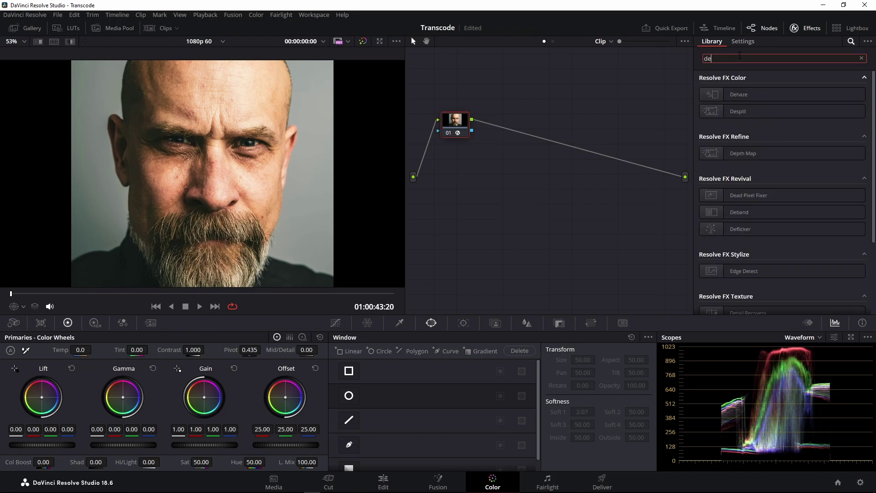
{"action": "type", "text": "deba"}
{"action": "left_click_drag", "start_coordinate": [739, 94], "coordinate": [456, 128]}
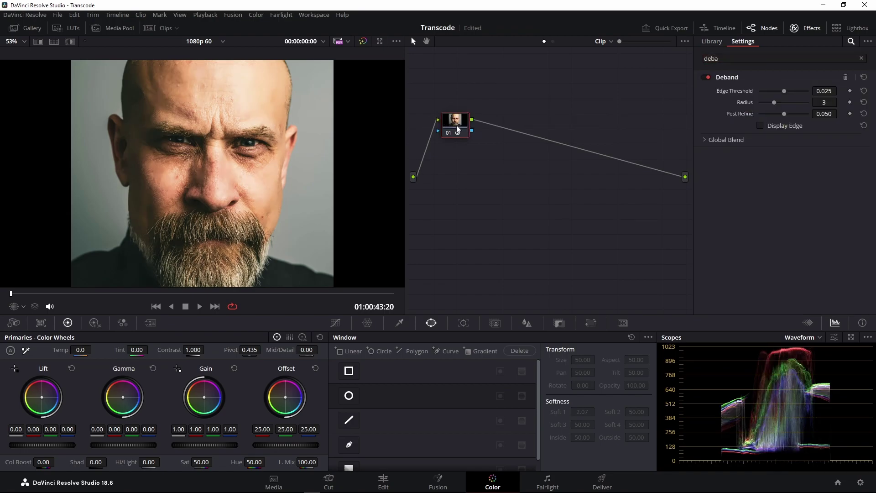
{"action": "left_click", "coordinate": [822, 90]}
{"action": "left_click", "coordinate": [831, 114]}
{"action": "type", "text": "0.001"}
{"action": "key", "text": "Return"}
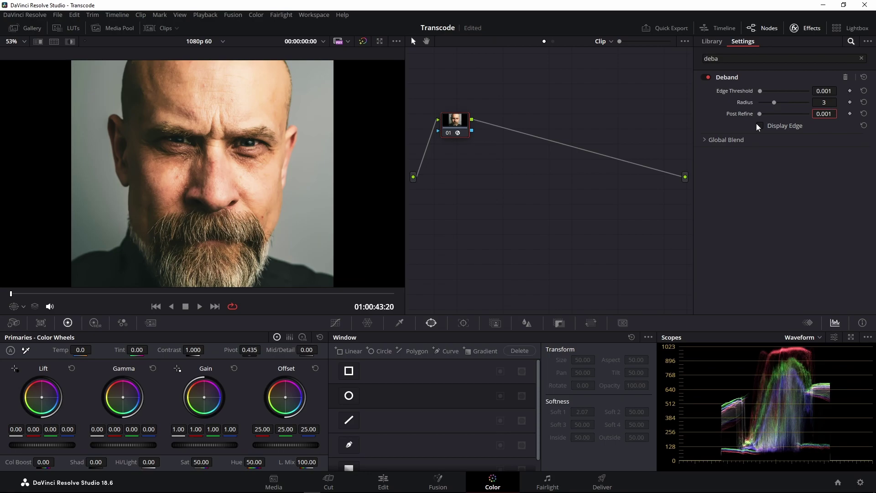
- Toggle the difference view on and off to compare, ending on the normal colour image
{"action": "left_click", "coordinate": [69, 41]}
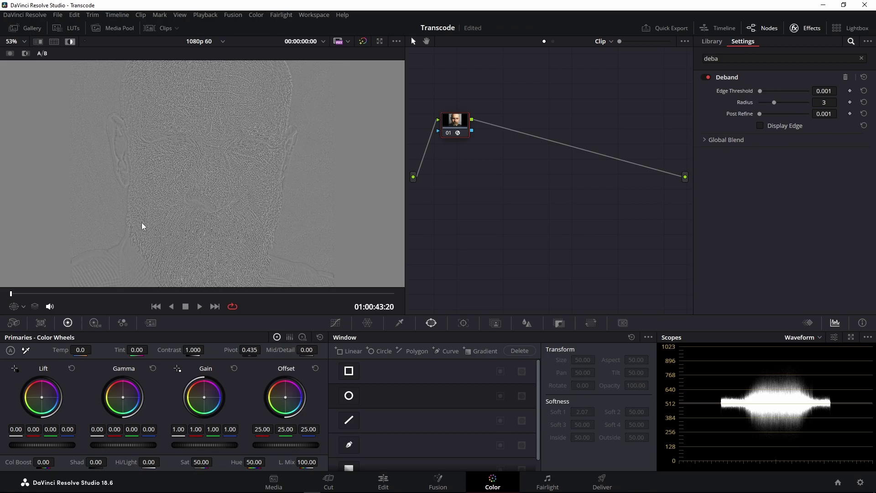
{"action": "left_click", "coordinate": [67, 44]}
{"action": "left_click", "coordinate": [70, 44]}
{"action": "left_click", "coordinate": [70, 44]}
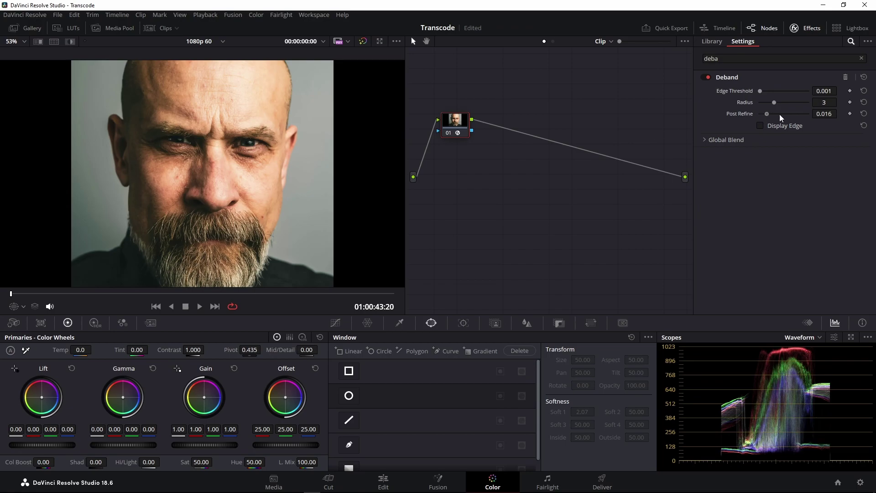
- Raise Deband Post Refine to 0.100 and add serial node 02 after node 01
{"action": "left_click_drag", "start_coordinate": [763, 114], "coordinate": [810, 114]}
{"action": "scroll", "coordinate": [139, 166], "scroll_direction": "up", "scroll_amount": 1}
{"action": "scroll", "coordinate": [139, 169], "scroll_direction": "up", "scroll_amount": 1}
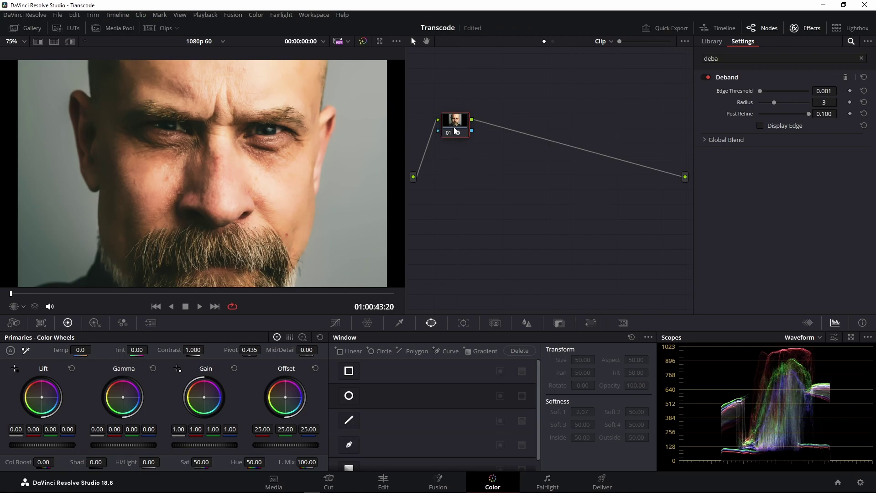
{"action": "key", "text": "alt+s"}
- Apply Detail Recovery to node 02 via a 'deta' search and set Frequency Cutoff to 1.000
{"action": "left_click", "coordinate": [759, 59]}
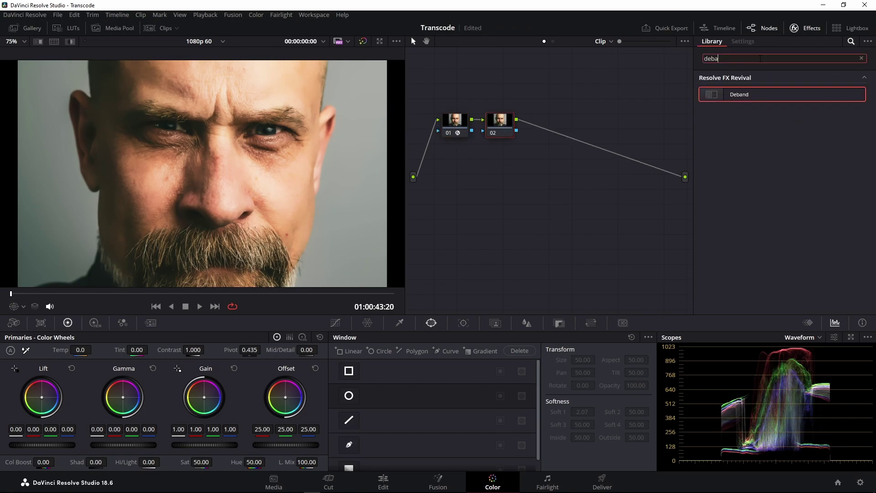
{"action": "key", "text": "BackSpace"}
{"action": "key", "text": "BackSpace"}
{"action": "type", "text": "ta"}
{"action": "mouse_move", "coordinate": [751, 91]}
{"action": "left_mouse_down"}
{"action": "mouse_move", "coordinate": [481, 130]}
{"action": "mouse_move", "coordinate": [542, 124]}
{"action": "left_mouse_up"}
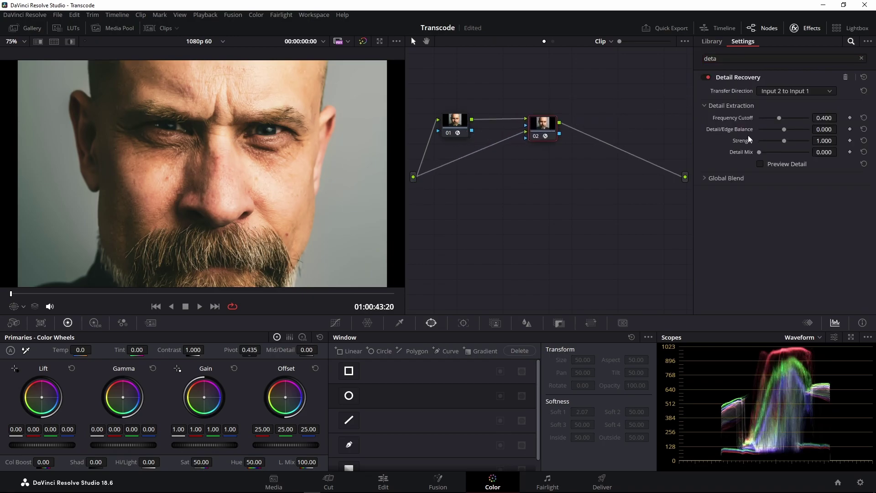
{"action": "left_click_drag", "start_coordinate": [779, 119], "coordinate": [809, 119]}
- Pan to the top of the head, then toggle node 02 and the difference view to compare
{"action": "left_click_drag", "start_coordinate": [128, 116], "coordinate": [161, 134]}
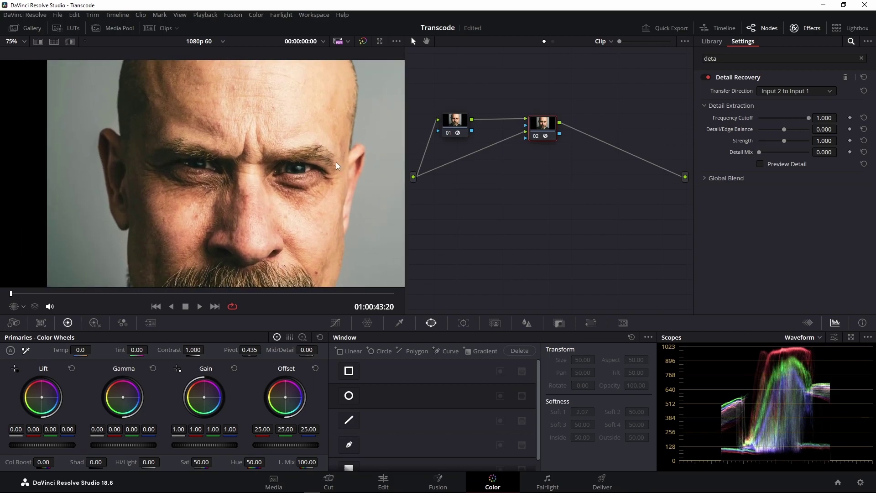
{"action": "left_click", "coordinate": [536, 136]}
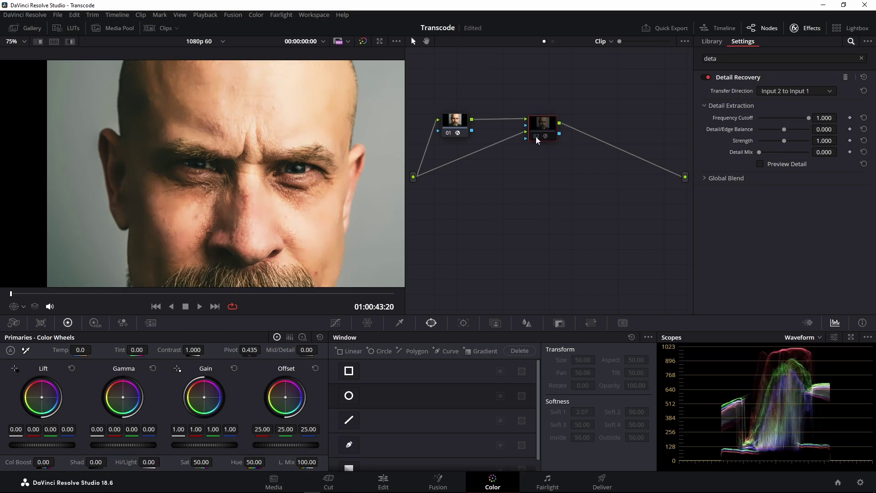
{"action": "left_click", "coordinate": [536, 136]}
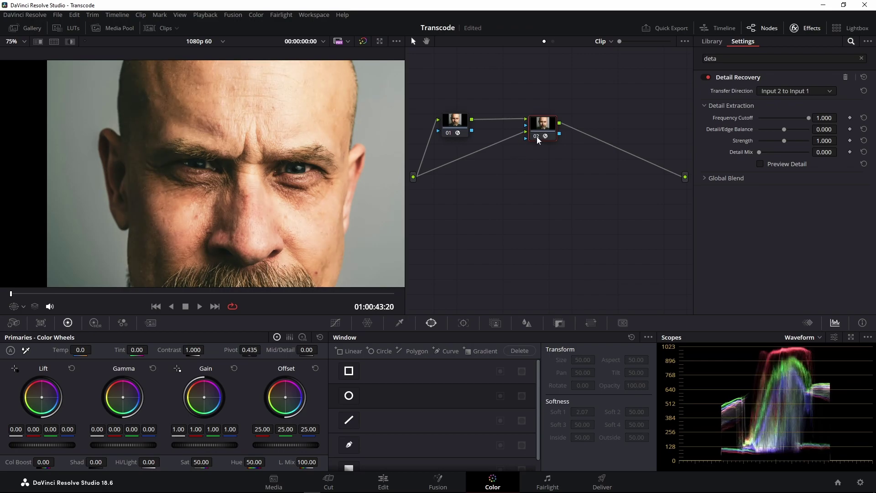
{"action": "scroll", "coordinate": [171, 135], "scroll_direction": "down", "scroll_amount": 2}
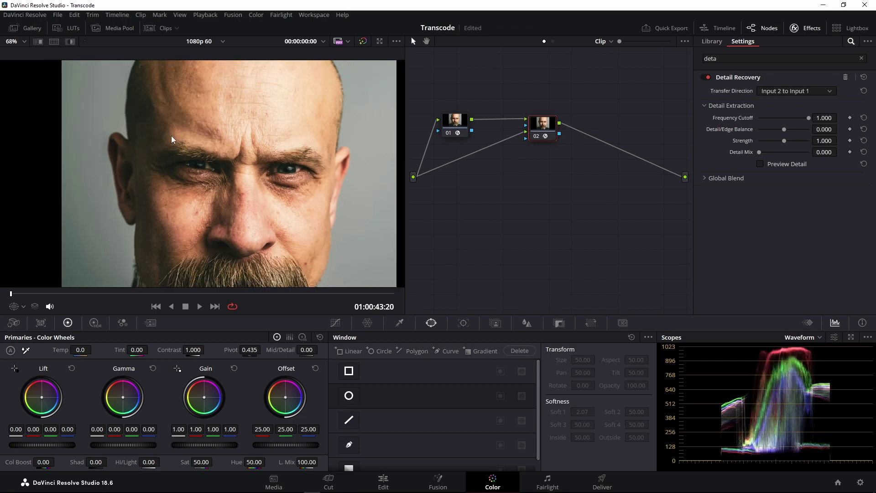
{"action": "left_click", "coordinate": [73, 40]}
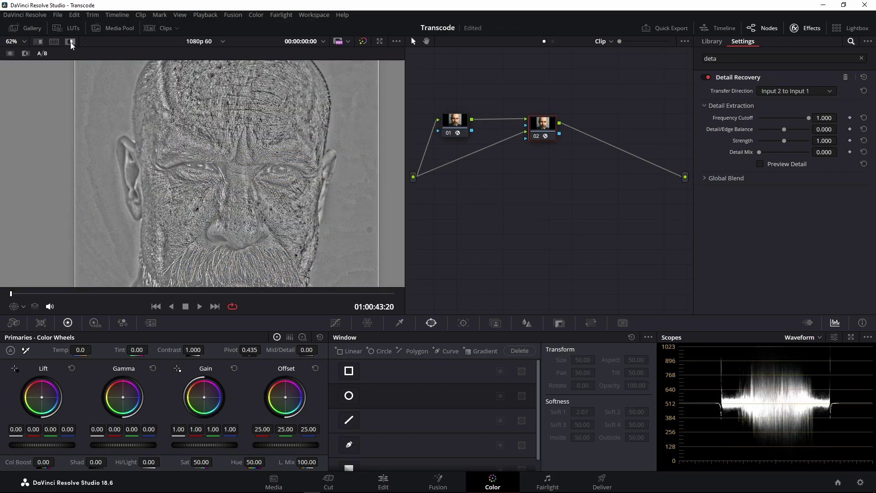
{"action": "left_click", "coordinate": [69, 42]}
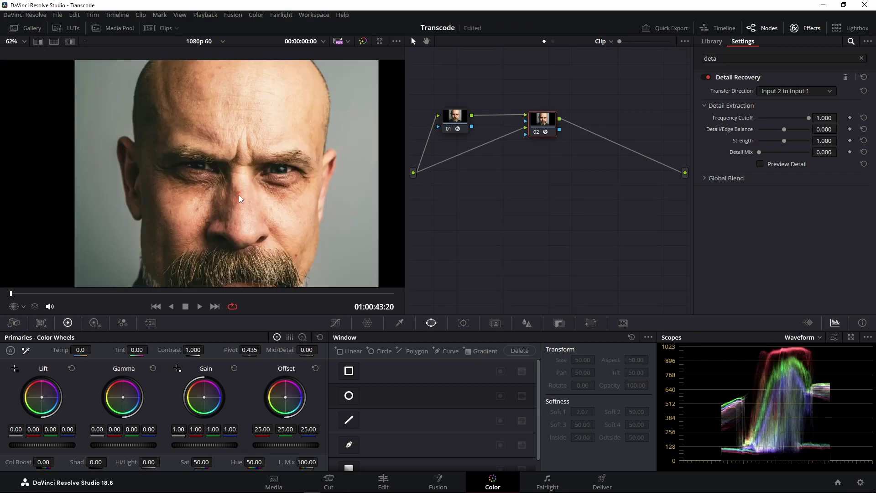
{"action": "scroll", "coordinate": [220, 202], "scroll_direction": "up", "scroll_amount": 1}
- Bypass the grades and zoom in to compare Detail Recovery against the original portrait
{"action": "left_click", "coordinate": [364, 42]}
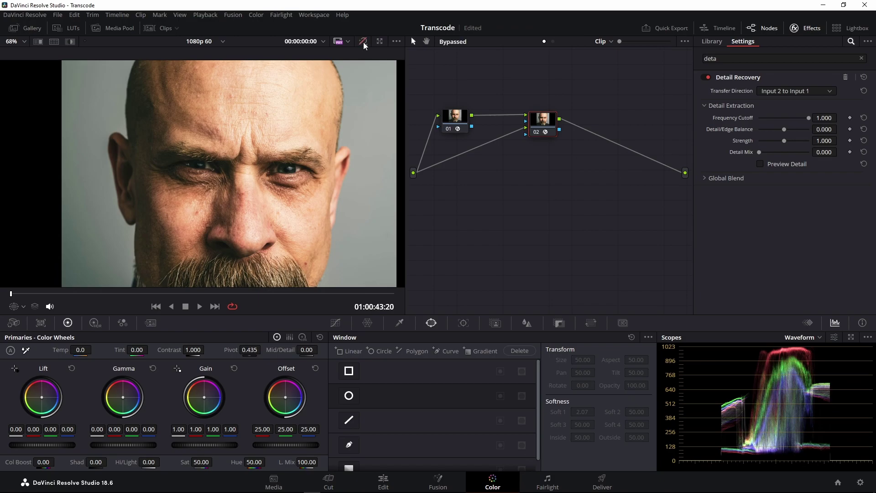
{"action": "scroll", "coordinate": [122, 149], "scroll_direction": "up", "scroll_amount": 4}
{"action": "scroll", "coordinate": [107, 143], "scroll_direction": "up", "scroll_amount": 2}
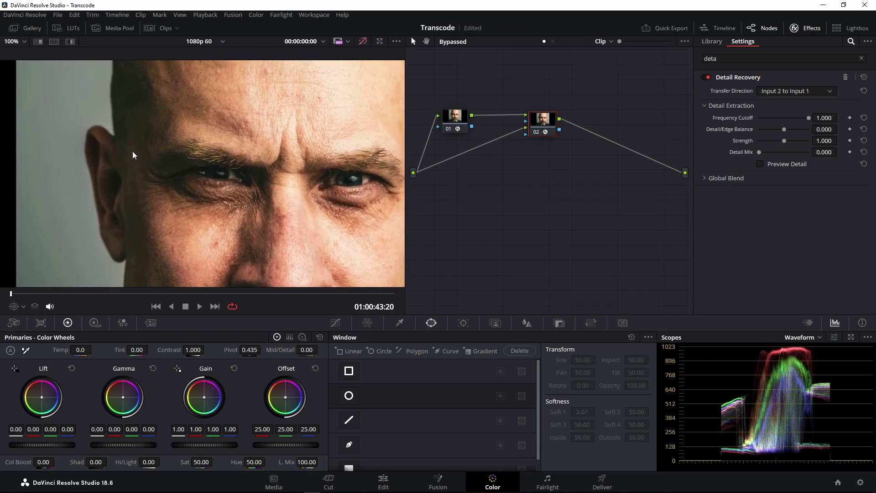
{"action": "left_click", "coordinate": [364, 42]}
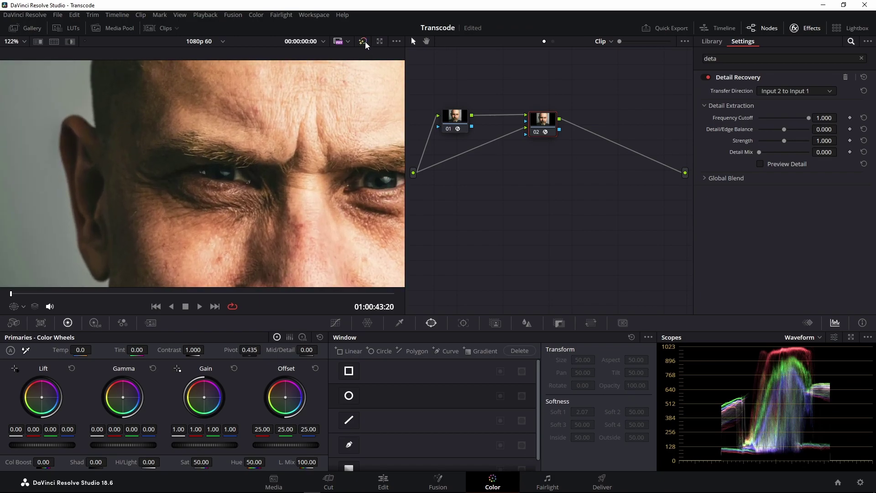
{"action": "left_click", "coordinate": [365, 42]}
- Lower Frequency Cutoff and repeatedly flick bypass to compare, ending with grades on
{"action": "left_click_drag", "start_coordinate": [808, 118], "coordinate": [786, 122]}
{"action": "scroll", "coordinate": [296, 181], "scroll_direction": "down", "scroll_amount": 1}
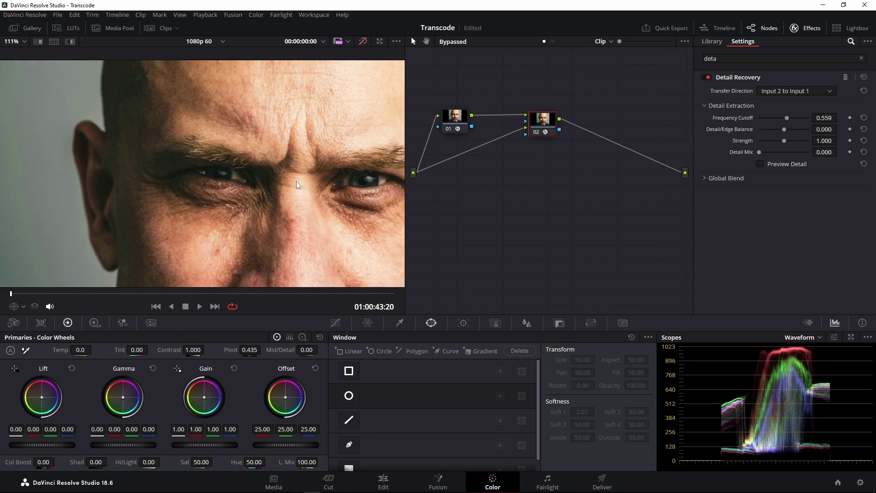
{"action": "scroll", "coordinate": [181, 177], "scroll_direction": "down", "scroll_amount": 1}
{"action": "scroll", "coordinate": [151, 160], "scroll_direction": "down", "scroll_amount": 1}
{"action": "scroll", "coordinate": [176, 138], "scroll_direction": "down", "scroll_amount": 1}
{"action": "scroll", "coordinate": [171, 157], "scroll_direction": "up", "scroll_amount": 1}
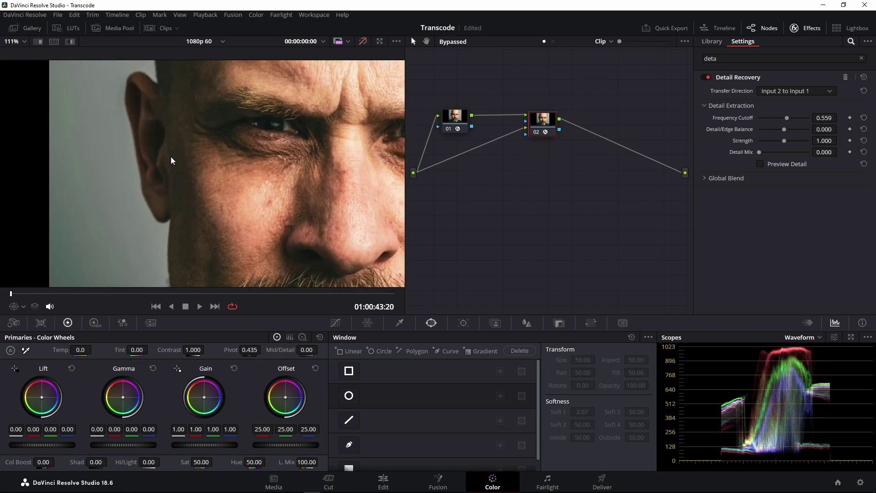
{"action": "scroll", "coordinate": [171, 157], "scroll_direction": "up", "scroll_amount": 1}
{"action": "scroll", "coordinate": [173, 110], "scroll_direction": "up", "scroll_amount": 1}
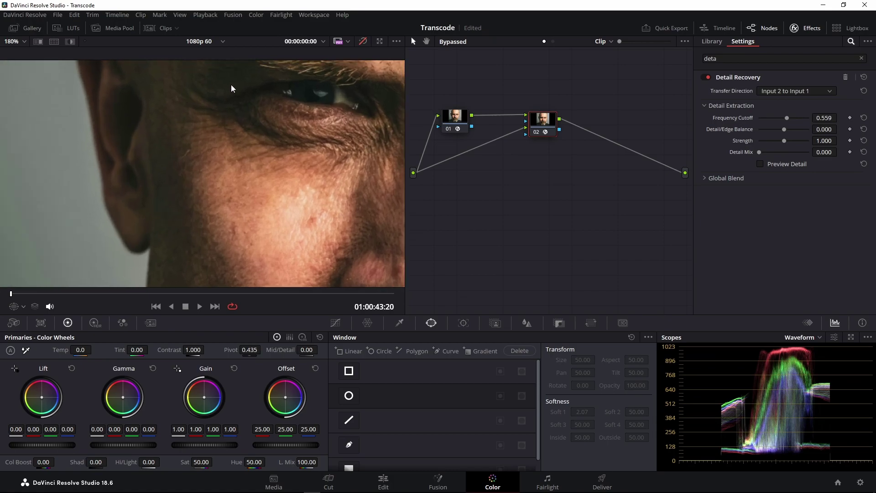
{"action": "left_click", "coordinate": [366, 41]}
{"action": "left_click", "coordinate": [365, 42]}
{"action": "left_click", "coordinate": [366, 41]}
{"action": "left_click", "coordinate": [366, 41]}
{"action": "left_click", "coordinate": [365, 41]}
{"action": "scroll", "coordinate": [151, 120], "scroll_direction": "up", "scroll_amount": 2}
{"action": "left_click", "coordinate": [361, 42]}
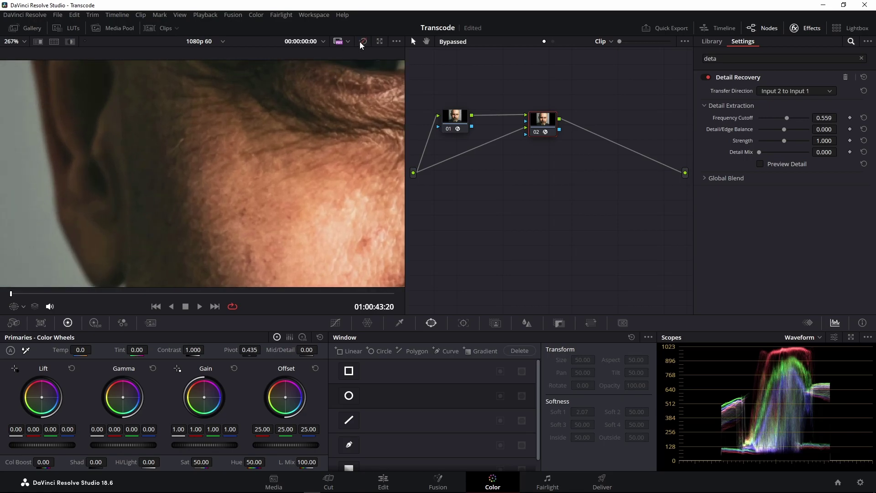
{"action": "left_click", "coordinate": [361, 42]}
{"action": "left_click", "coordinate": [360, 43]}
{"action": "left_click", "coordinate": [361, 43]}
- Lower Frequency Cutoff to 0.321 and keep toggling bypass against the original, ending with grades on
{"action": "scroll", "coordinate": [224, 142], "scroll_direction": "down", "scroll_amount": 2}
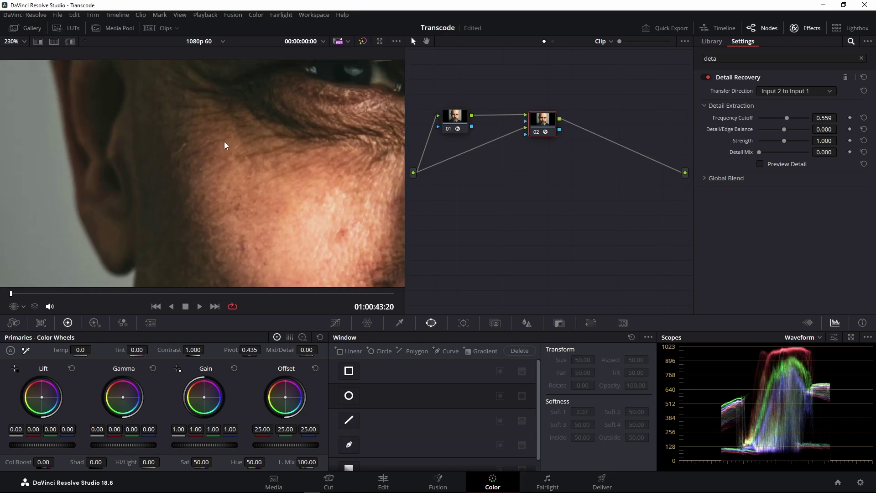
{"action": "left_click_drag", "start_coordinate": [783, 118], "coordinate": [775, 119]}
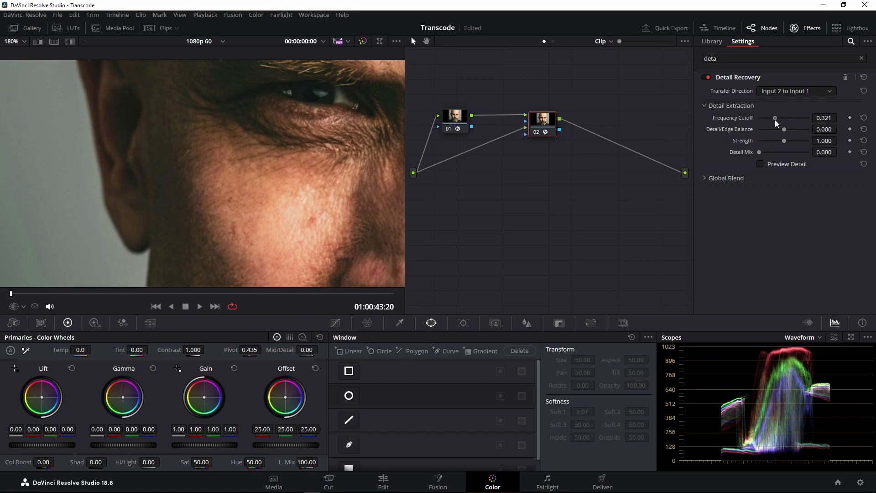
{"action": "scroll", "coordinate": [264, 129], "scroll_direction": "down", "scroll_amount": 2}
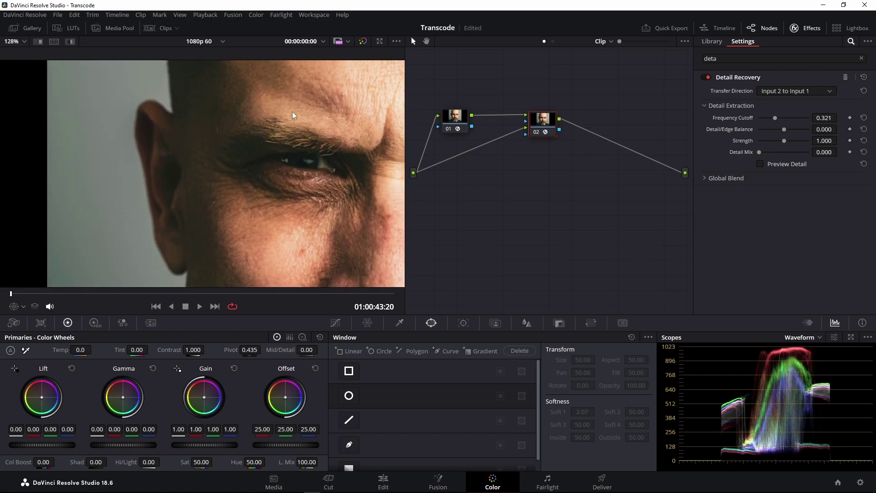
{"action": "left_click", "coordinate": [361, 42]}
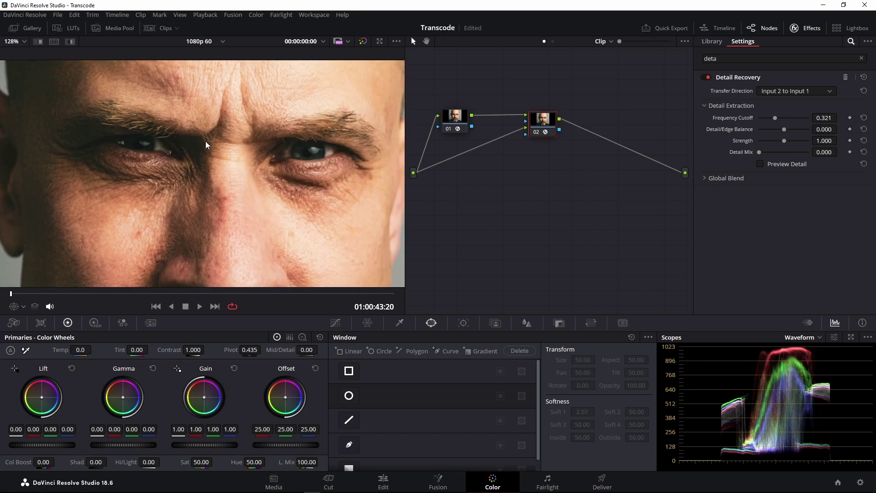
{"action": "left_click", "coordinate": [363, 40]}
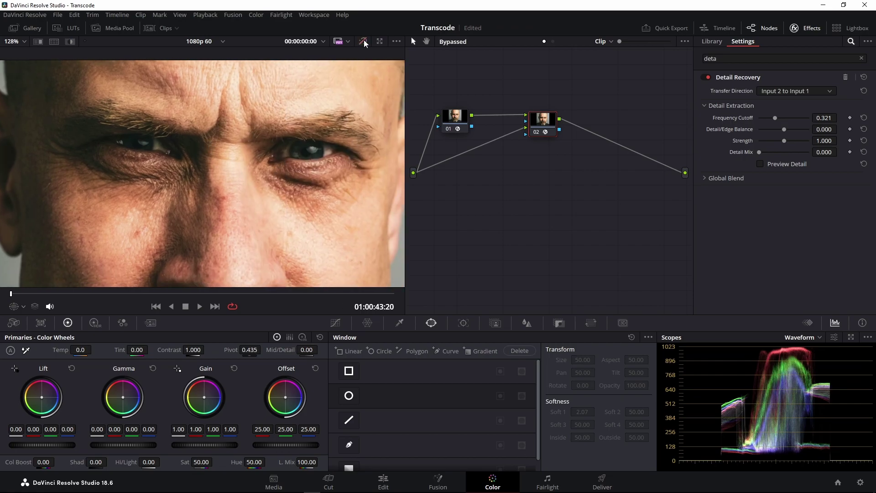
{"action": "left_click", "coordinate": [363, 40]}
{"action": "left_click", "coordinate": [363, 39]}
{"action": "left_click", "coordinate": [363, 40]}
{"action": "left_click", "coordinate": [362, 40]}
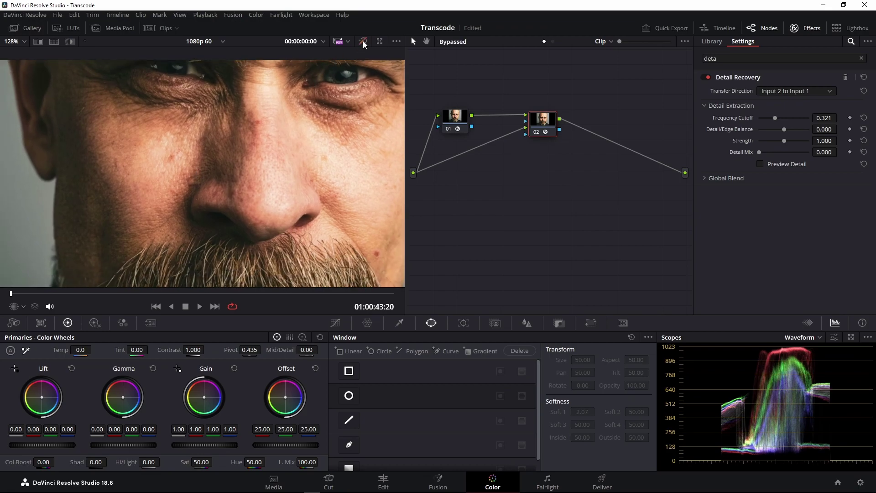
{"action": "left_click", "coordinate": [363, 40]}
{"action": "scroll", "coordinate": [258, 147], "scroll_direction": "down", "scroll_amount": 3}
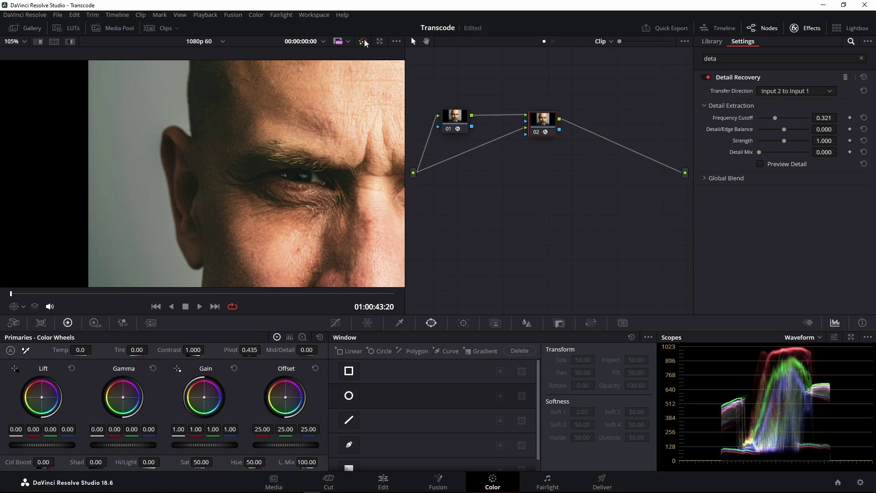
{"action": "left_click", "coordinate": [364, 40]}
{"action": "left_click", "coordinate": [364, 40]}
{"action": "scroll", "coordinate": [207, 136], "scroll_direction": "down", "scroll_amount": 1}
{"action": "scroll", "coordinate": [206, 135], "scroll_direction": "down", "scroll_amount": 2}
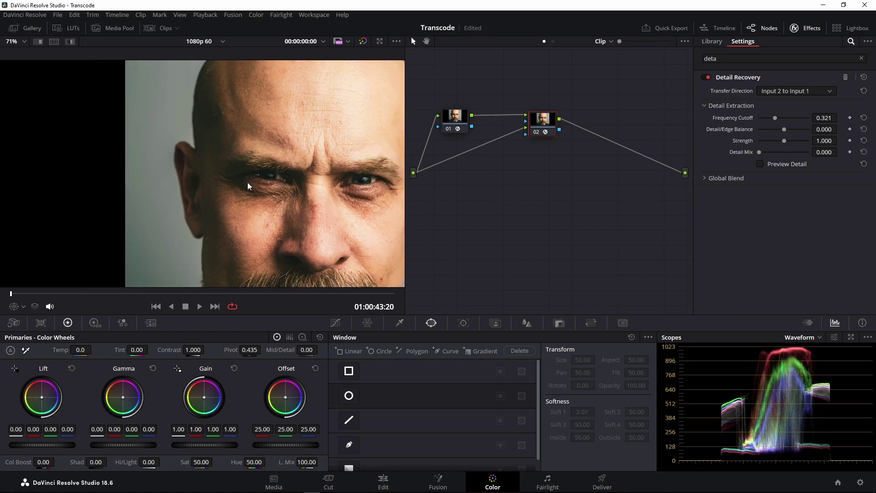
{"action": "scroll", "coordinate": [204, 134], "scroll_direction": "down", "scroll_amount": 1}
{"action": "scroll", "coordinate": [204, 154], "scroll_direction": "down", "scroll_amount": 1}
{"action": "scroll", "coordinate": [207, 155], "scroll_direction": "up", "scroll_amount": 3}
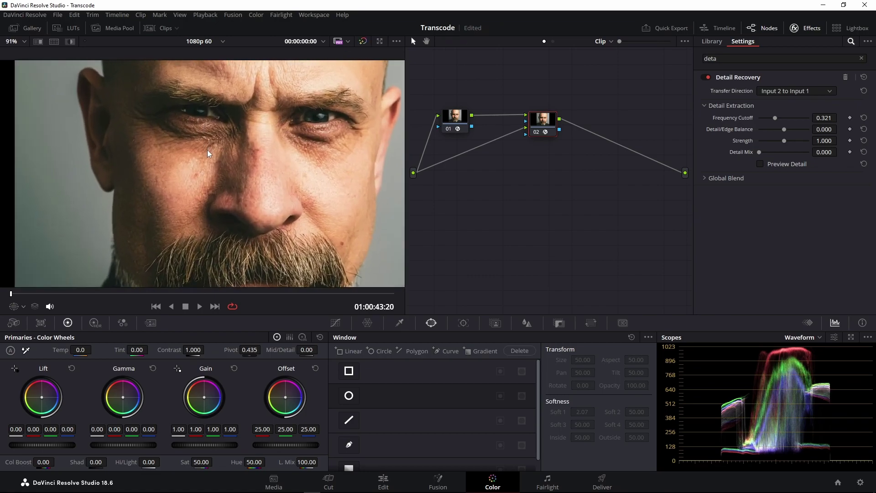
{"action": "left_click", "coordinate": [364, 42]}
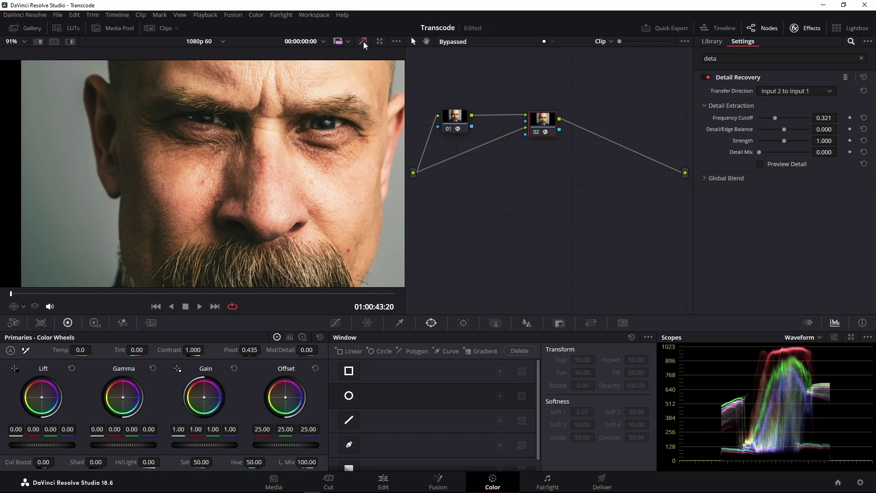
{"action": "left_click", "coordinate": [364, 41]}
{"action": "left_click", "coordinate": [363, 42]}
{"action": "left_click", "coordinate": [363, 41]}
- Enlarge the viewer with Alt+F, bypass the grades, and list the Resolve FX effects in the library
{"action": "key", "text": "alt+f"}
{"action": "scroll", "coordinate": [448, 165], "scroll_direction": "up", "scroll_amount": 2}
{"action": "scroll", "coordinate": [507, 144], "scroll_direction": "up", "scroll_amount": 2}
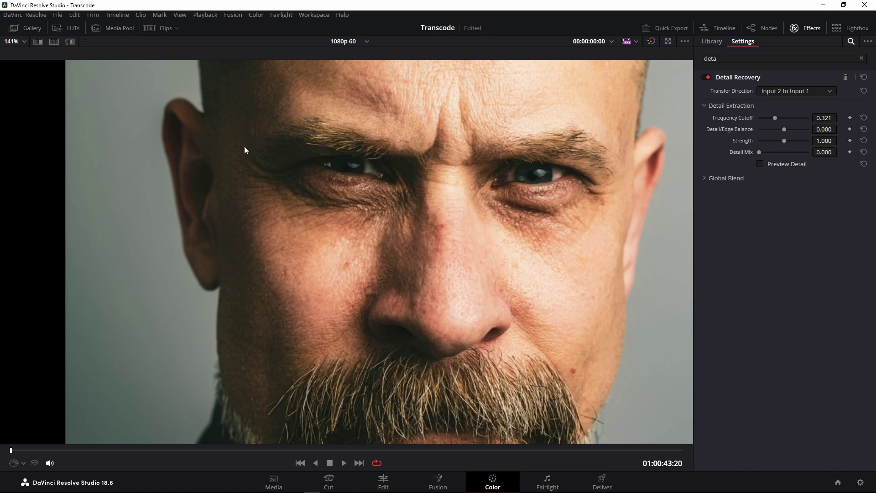
{"action": "left_click", "coordinate": [651, 41]}
{"action": "scroll", "coordinate": [641, 109], "scroll_direction": "down", "scroll_amount": 2}
{"action": "scroll", "coordinate": [636, 120], "scroll_direction": "down", "scroll_amount": 2}
{"action": "scroll", "coordinate": [636, 119], "scroll_direction": "down", "scroll_amount": 1}
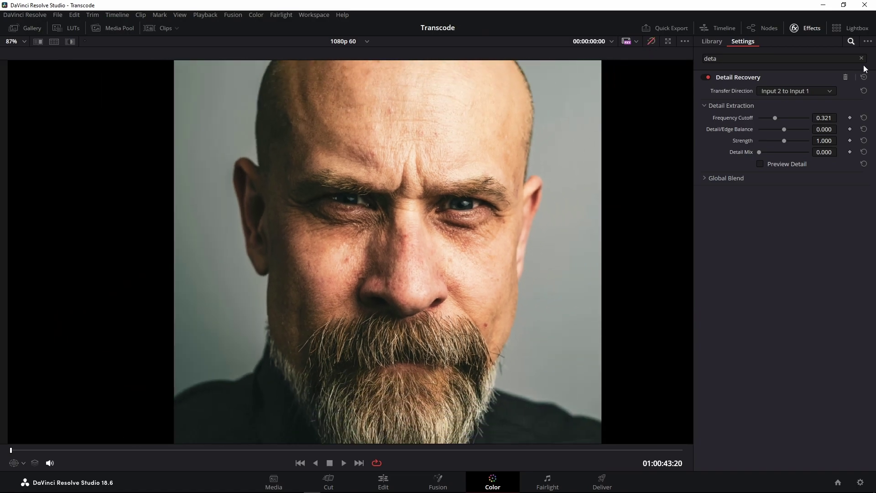
{"action": "left_click", "coordinate": [861, 58]}
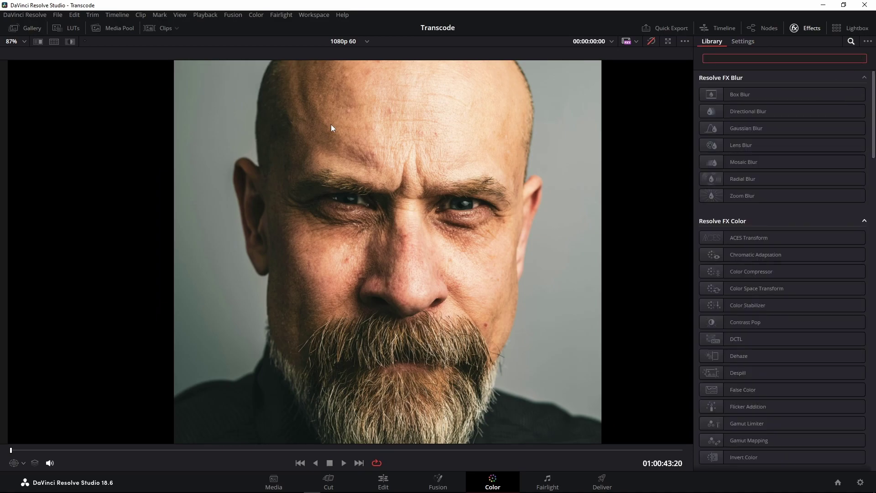
- Return to the normal layout, delete node 02, reset node 01 and turn the grades back on
{"action": "type", "text": "F"}
{"action": "key", "text": "alt+f"}
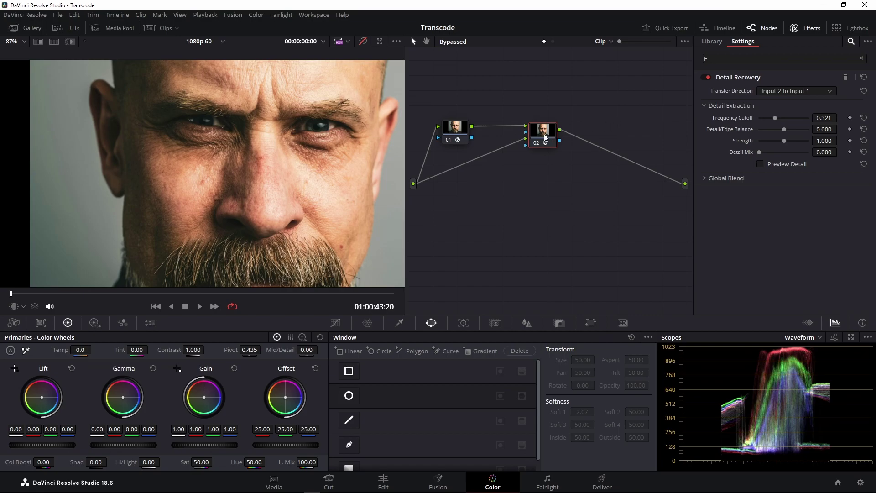
{"action": "key", "text": "Delete"}
{"action": "right_click", "coordinate": [465, 134]}
{"action": "left_click", "coordinate": [479, 135]}
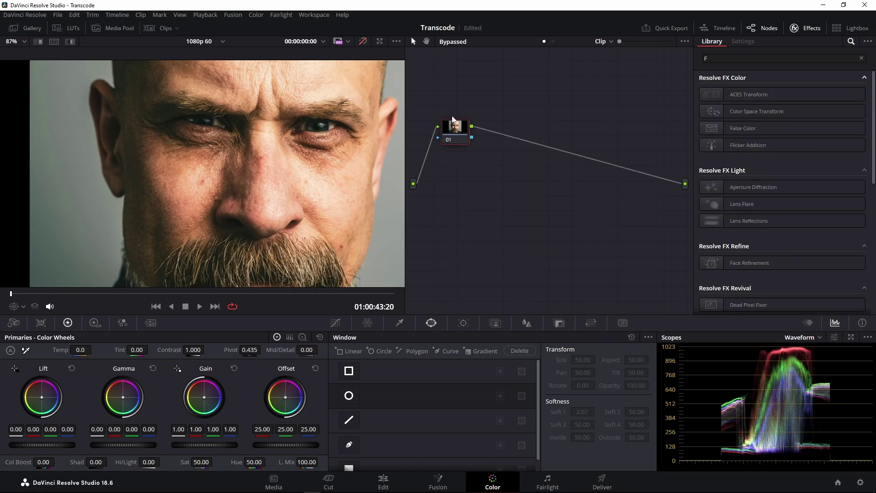
{"action": "left_click", "coordinate": [363, 41]}
- Apply Beauty to node 01 via a 'beau' search with Smoothing Strength and Levels at 1.000
{"action": "left_click", "coordinate": [729, 60]}
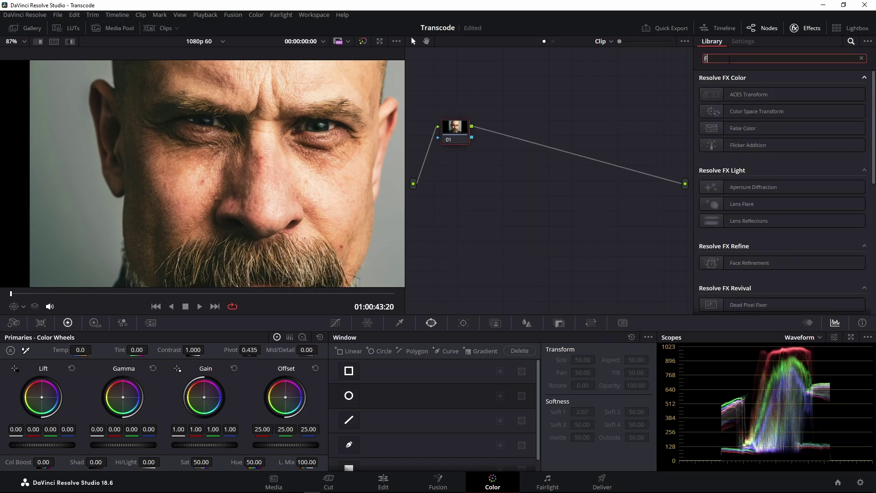
{"action": "key", "text": "BackSpace"}
{"action": "type", "text": "beau"}
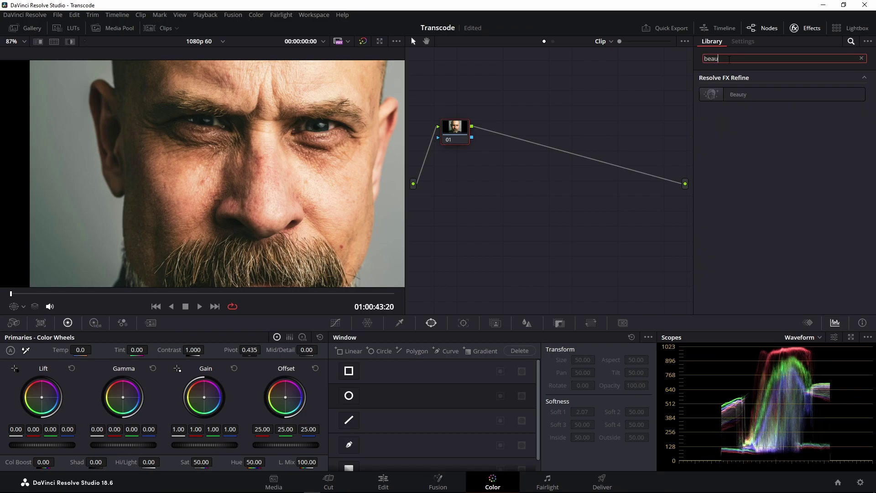
{"action": "left_click_drag", "start_coordinate": [745, 91], "coordinate": [462, 137]}
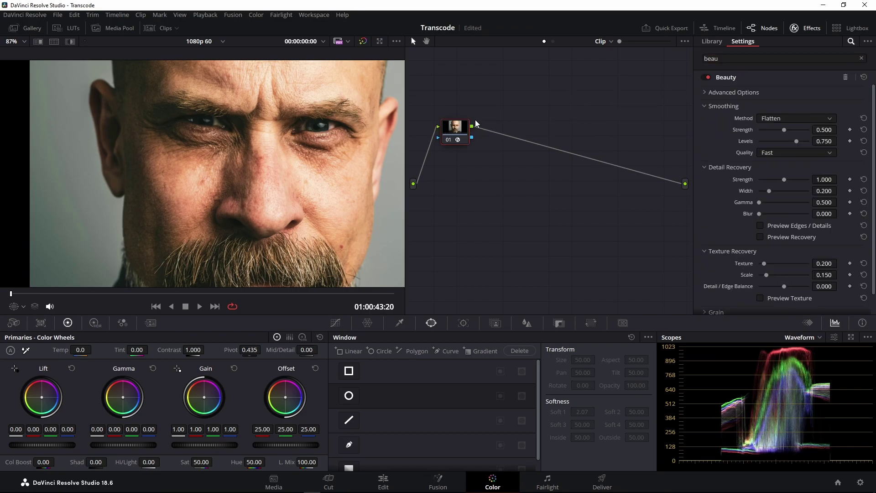
{"action": "mouse_move", "coordinate": [783, 131]}
{"action": "left_mouse_down"}
{"action": "mouse_move", "coordinate": [844, 133]}
{"action": "mouse_move", "coordinate": [792, 142]}
{"action": "left_mouse_up"}
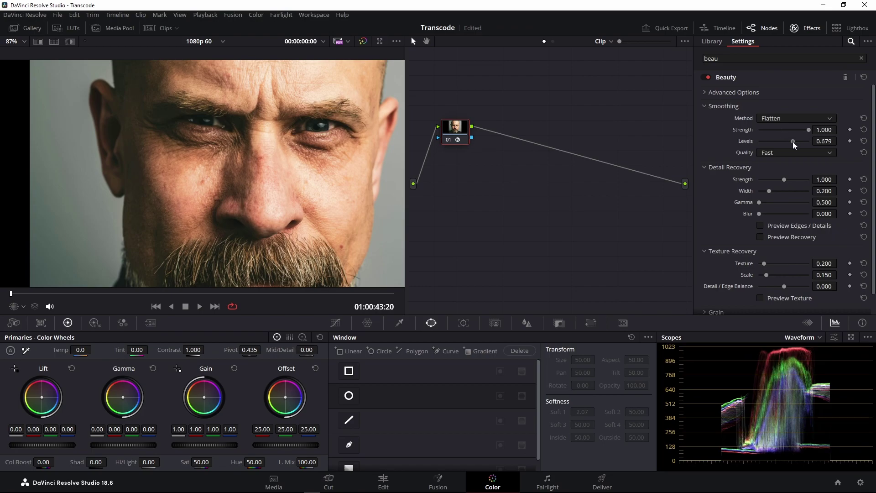
- Fit the whole image in the viewer and show the graded-versus-original difference image
{"action": "left_click", "coordinate": [25, 41]}
{"action": "left_click", "coordinate": [26, 53]}
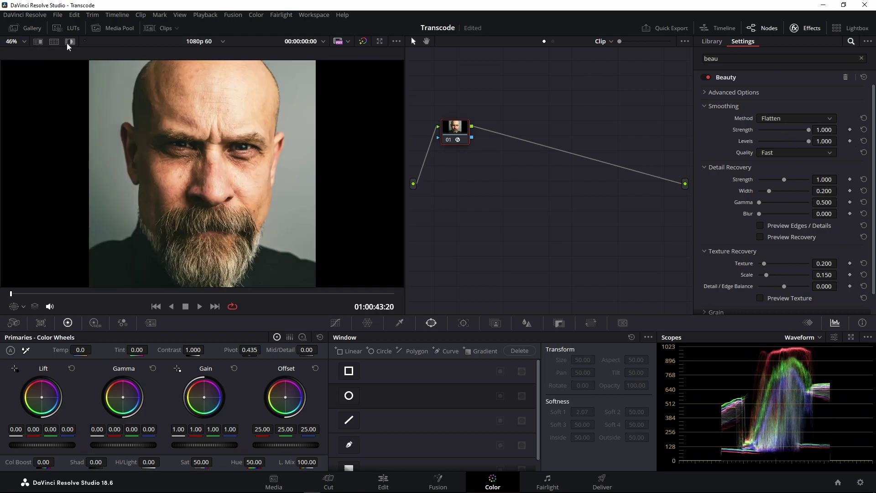
{"action": "left_click", "coordinate": [69, 42]}
- Zoom and pan the difference image across the face, then return to the normal graded portrait
{"action": "scroll", "coordinate": [191, 172], "scroll_direction": "up", "scroll_amount": 3}
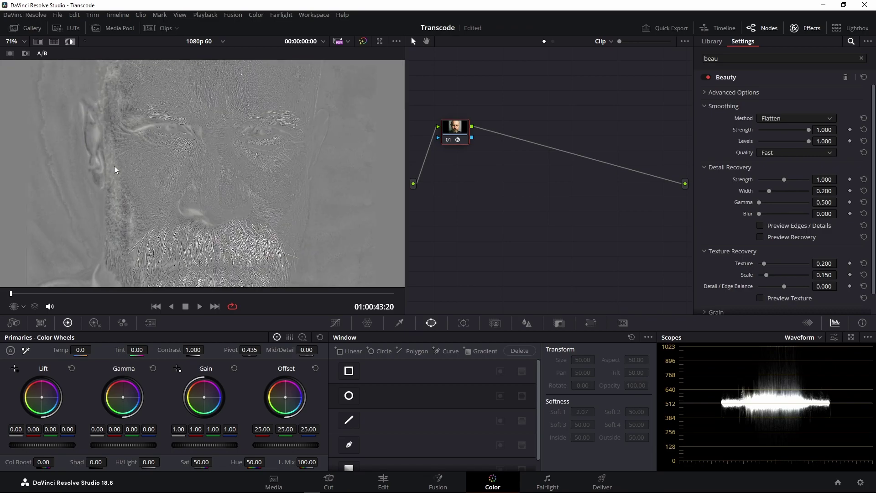
{"action": "left_click_drag", "start_coordinate": [228, 149], "coordinate": [141, 169]}
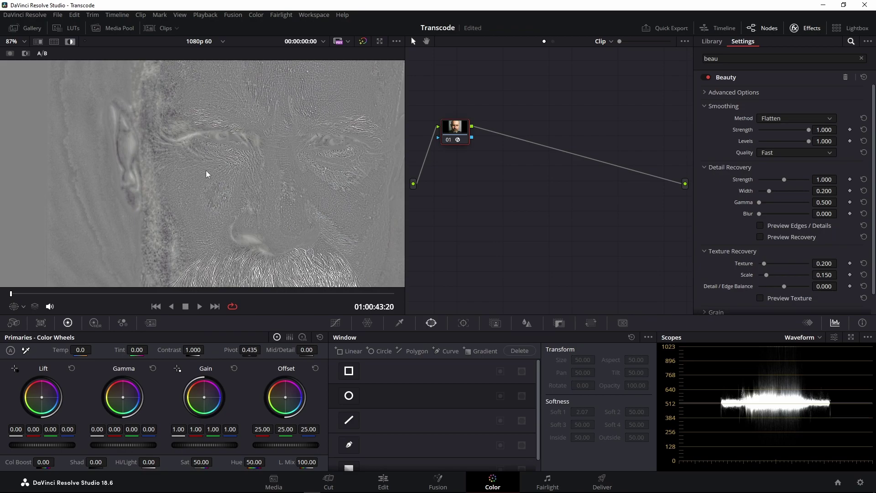
{"action": "scroll", "coordinate": [206, 174], "scroll_direction": "up", "scroll_amount": 1}
{"action": "scroll", "coordinate": [203, 169], "scroll_direction": "down", "scroll_amount": 1}
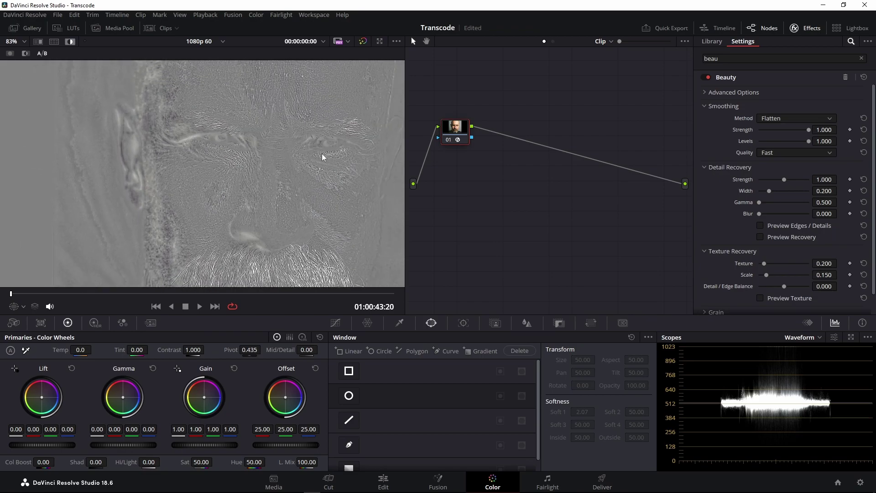
{"action": "left_click", "coordinate": [73, 42]}
{"action": "scroll", "coordinate": [280, 179], "scroll_direction": "up", "scroll_amount": 1}
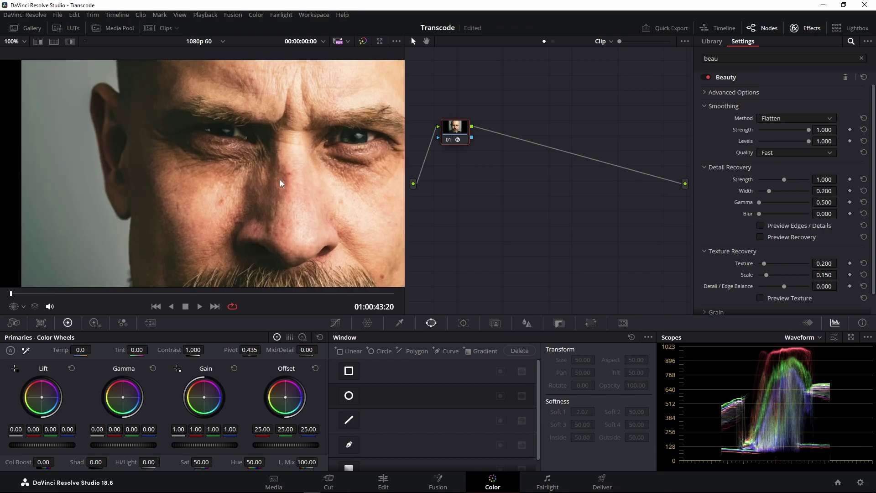
{"action": "left_click", "coordinate": [450, 141]}
{"action": "scroll", "coordinate": [342, 168], "scroll_direction": "up", "scroll_amount": 1}
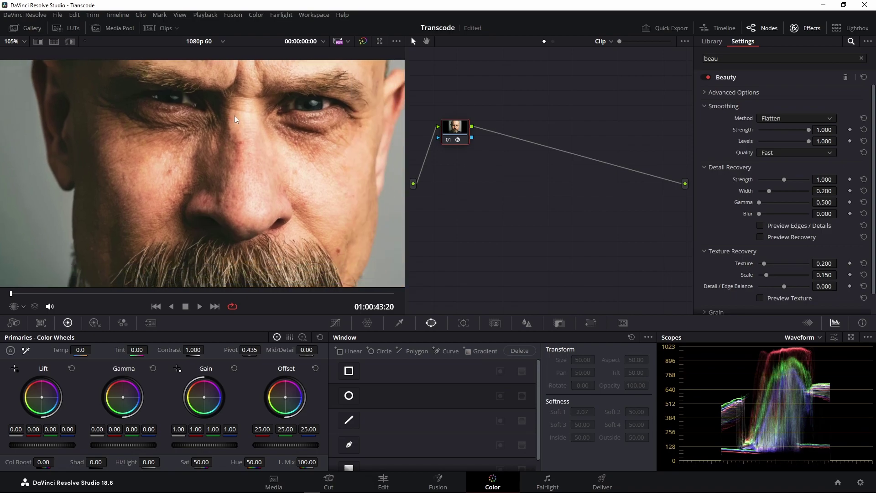
{"action": "scroll", "coordinate": [234, 116], "scroll_direction": "up", "scroll_amount": 2}
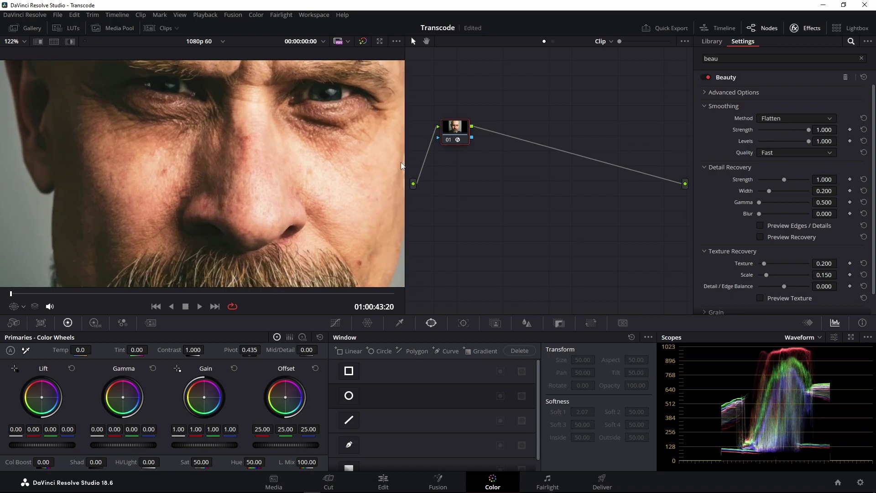
{"action": "left_click", "coordinate": [448, 138]}
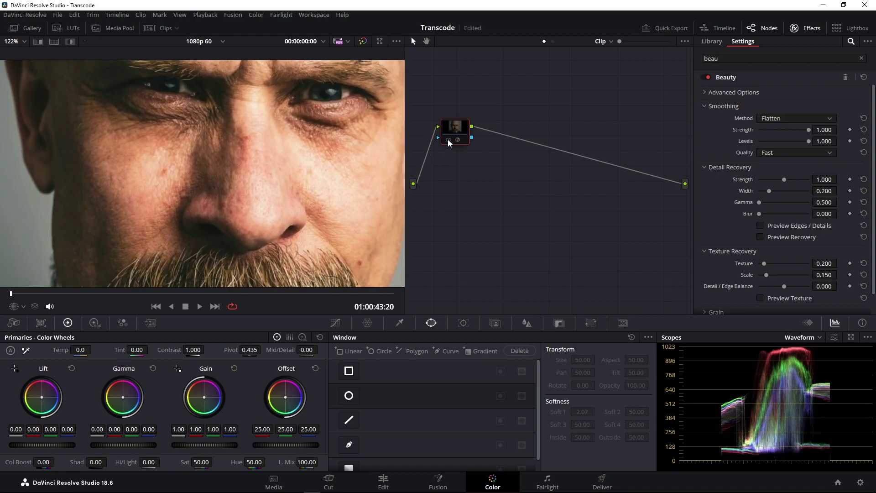
{"action": "left_click", "coordinate": [448, 139]}
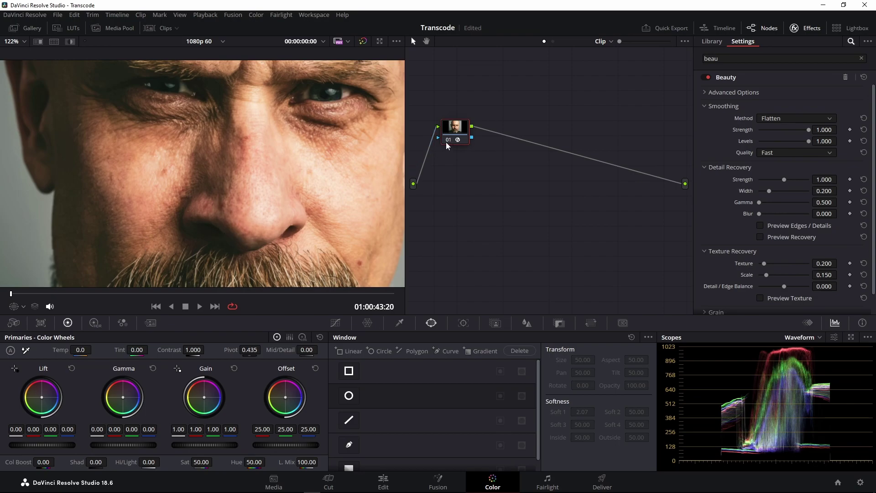
{"action": "left_click", "coordinate": [446, 142]}
{"action": "left_click", "coordinate": [447, 142]}
{"action": "left_click", "coordinate": [446, 142]}
{"action": "scroll", "coordinate": [190, 218], "scroll_direction": "down", "scroll_amount": 3}
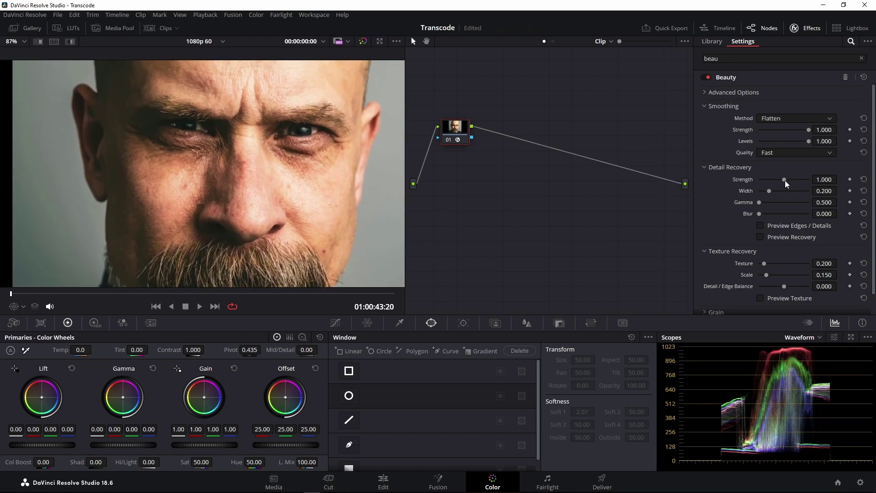
- Set Beauty Smoothing Quality to Full and test Detail Recovery strength, leaving it at 1.000
{"action": "left_click_drag", "start_coordinate": [785, 179], "coordinate": [775, 179]}
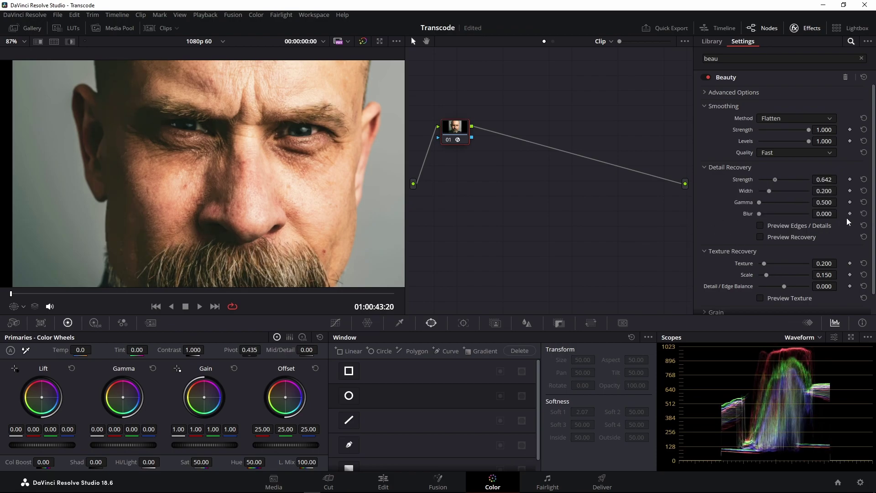
{"action": "mouse_move", "coordinate": [846, 217]}
{"action": "left_mouse_down"}
{"action": "mouse_move", "coordinate": [730, 222]}
{"action": "mouse_move", "coordinate": [802, 226]}
{"action": "left_mouse_up"}
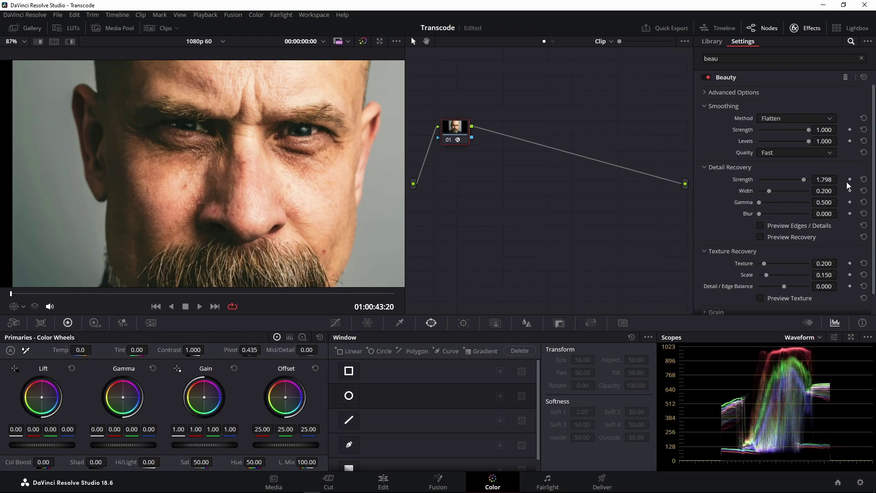
{"action": "left_click", "coordinate": [864, 180]}
{"action": "left_click", "coordinate": [795, 153]}
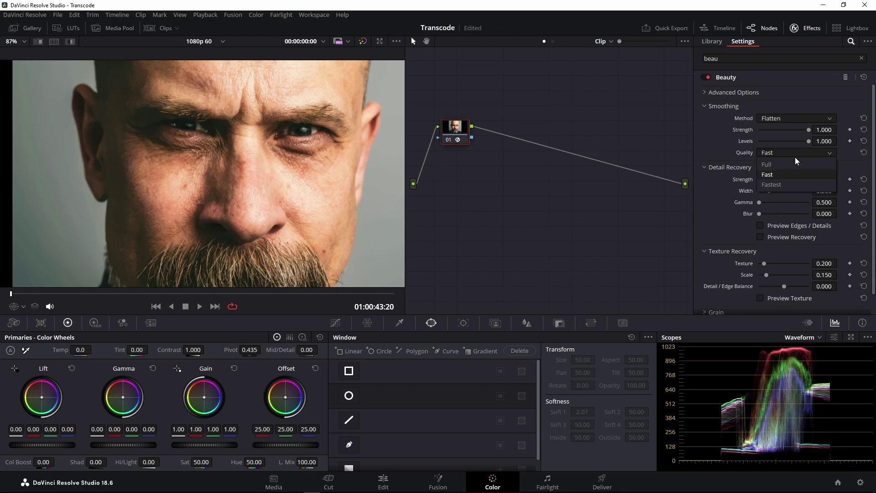
{"action": "left_click", "coordinate": [767, 175]}
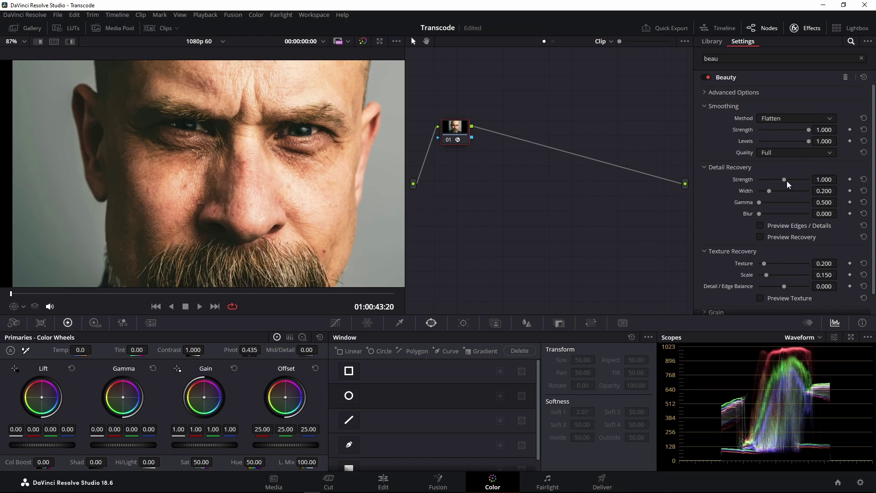
{"action": "mouse_move", "coordinate": [784, 180]}
{"action": "left_mouse_down"}
{"action": "mouse_move", "coordinate": [776, 196]}
{"action": "mouse_move", "coordinate": [810, 180]}
{"action": "left_mouse_up"}
{"action": "left_click", "coordinate": [863, 180]}
{"action": "scroll", "coordinate": [191, 107], "scroll_direction": "down", "scroll_amount": 2}
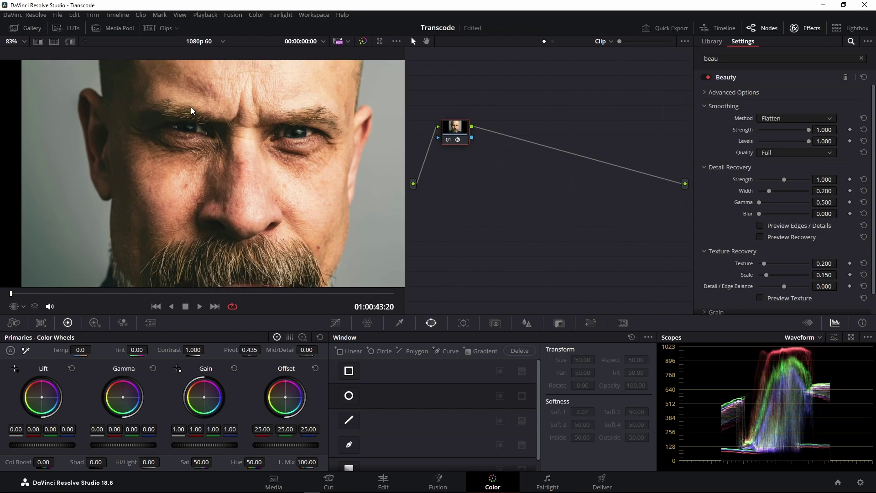
{"action": "scroll", "coordinate": [184, 103], "scroll_direction": "down", "scroll_amount": 1}
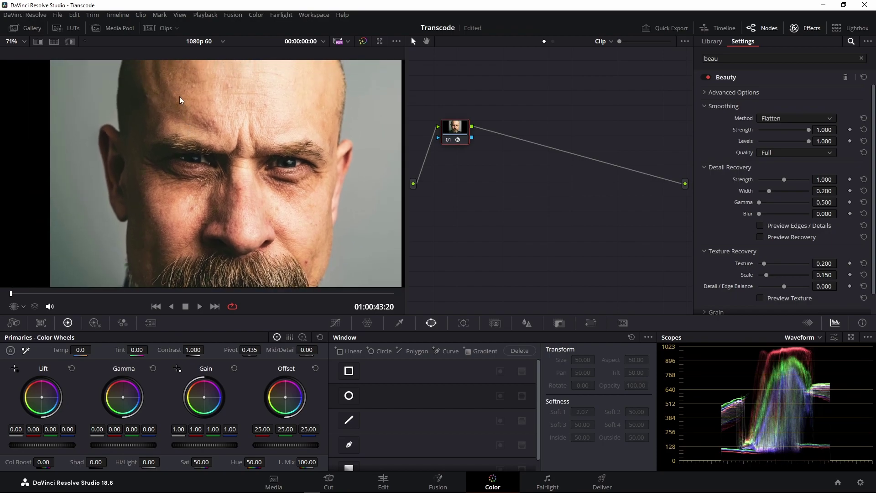
{"action": "left_click", "coordinate": [25, 42]}
- Show the difference view and vary Beauty smoothing Levels between 0.734 and 1.000, ending lower
{"action": "left_click", "coordinate": [461, 141]}
{"action": "left_click", "coordinate": [70, 42]}
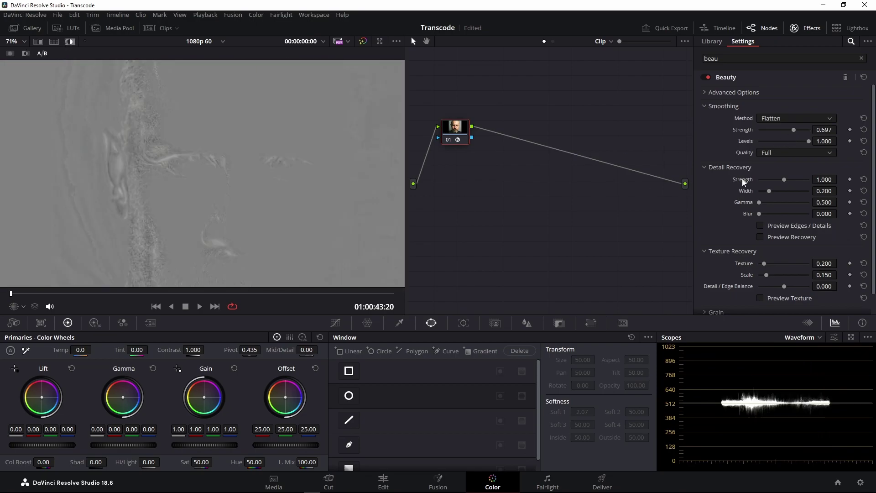
{"action": "mouse_move", "coordinate": [802, 145]}
{"action": "left_mouse_down"}
{"action": "mouse_move", "coordinate": [792, 146]}
{"action": "mouse_move", "coordinate": [806, 131]}
{"action": "left_mouse_up"}
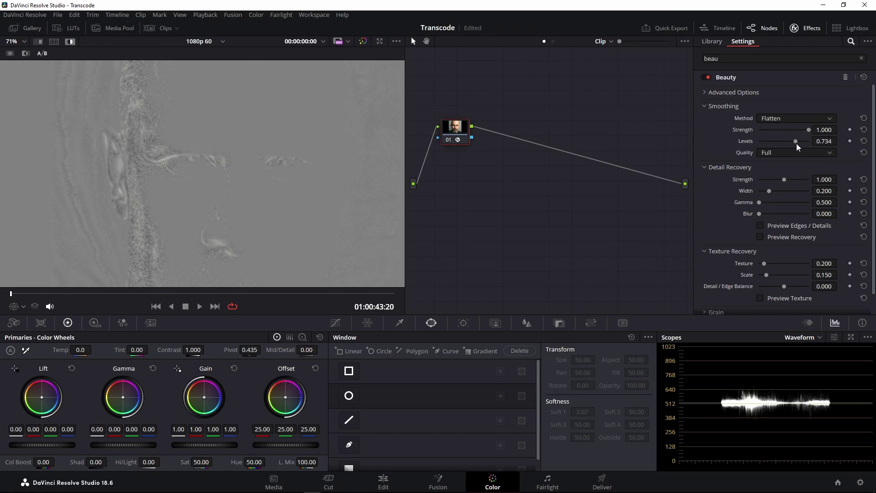
{"action": "left_click_drag", "start_coordinate": [796, 142], "coordinate": [812, 141]}
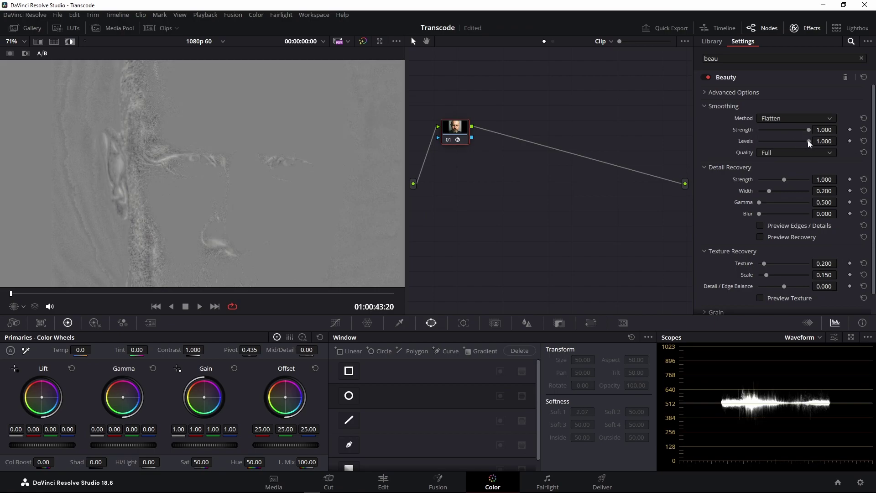
{"action": "mouse_move", "coordinate": [809, 141]}
{"action": "left_mouse_down"}
{"action": "mouse_move", "coordinate": [771, 141]}
{"action": "mouse_move", "coordinate": [784, 152]}
{"action": "mouse_move", "coordinate": [790, 138]}
{"action": "left_mouse_up"}
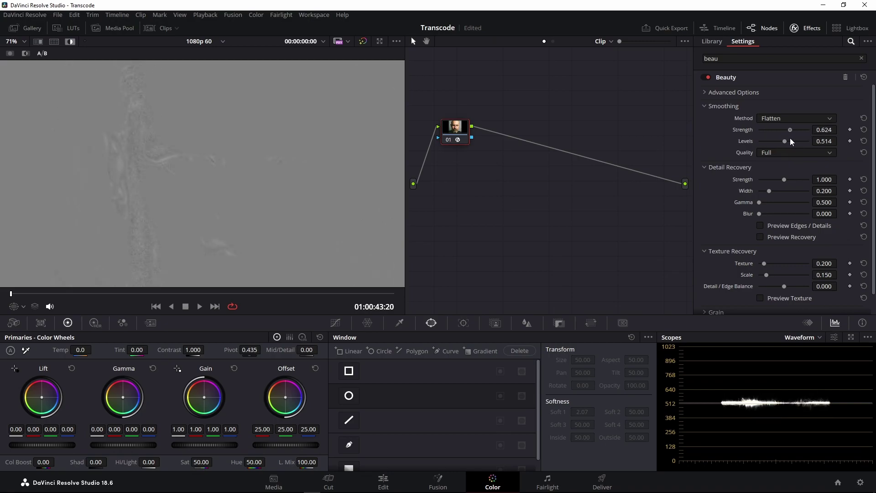
{"action": "scroll", "coordinate": [272, 182], "scroll_direction": "down", "scroll_amount": 2}
{"action": "scroll", "coordinate": [272, 181], "scroll_direction": "down", "scroll_amount": 1}
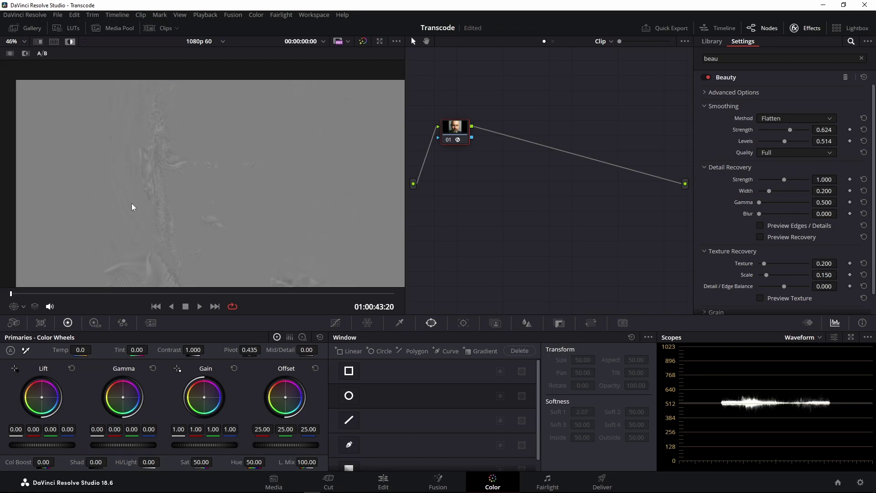
{"action": "scroll", "coordinate": [192, 179], "scroll_direction": "down", "scroll_amount": 1}
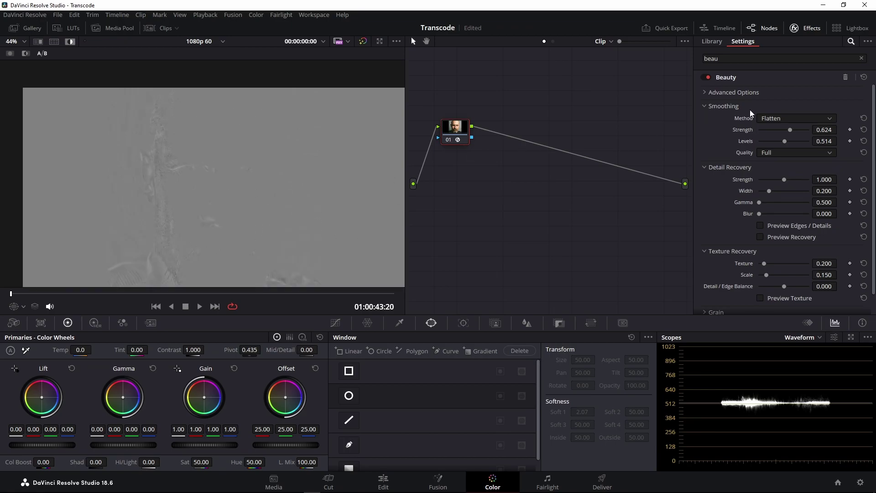
- Remove Beauty from node 01 and apply Emboss, found by searching 'emboss'
{"action": "left_click", "coordinate": [847, 77]}
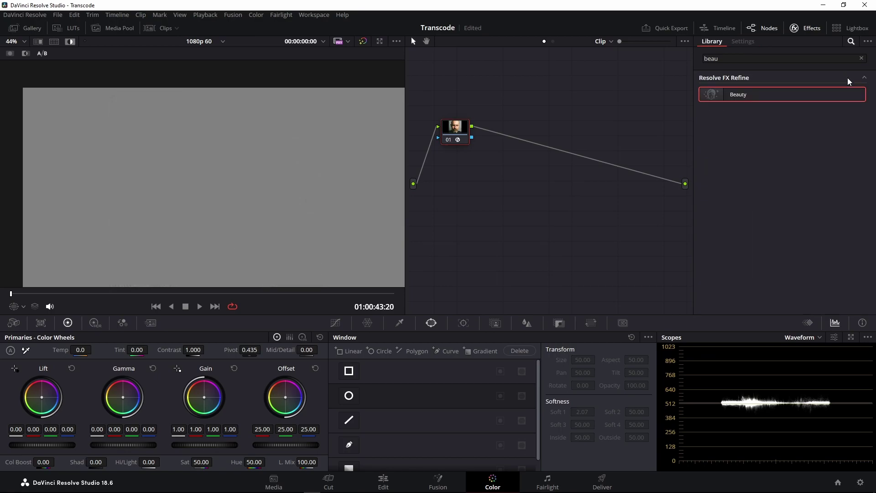
{"action": "double_click", "coordinate": [753, 60]}
{"action": "type", "text": "e"}
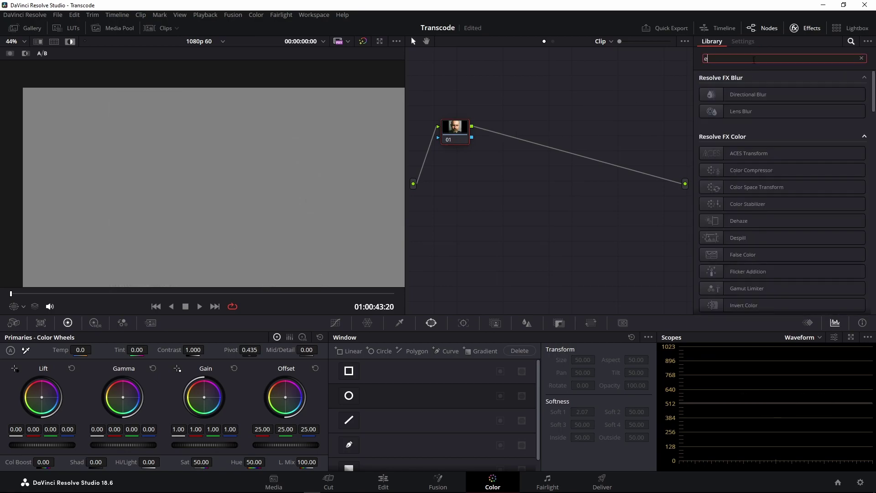
{"action": "type", "text": "mbose"}
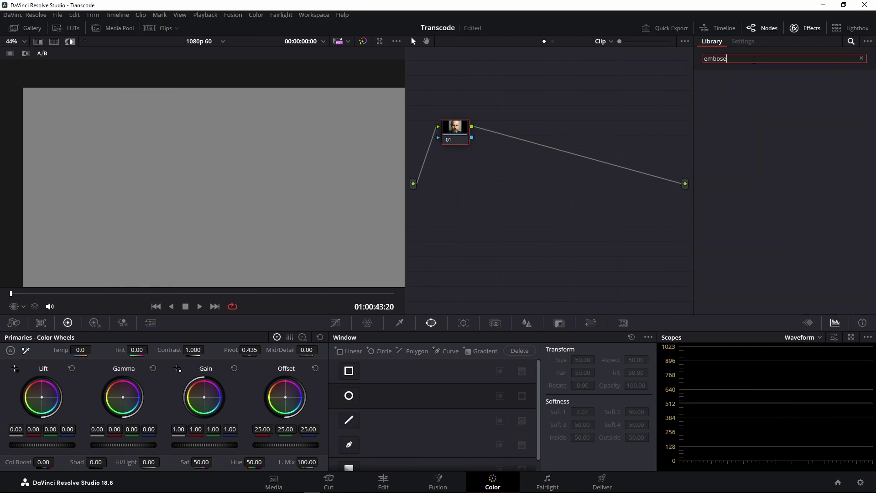
{"action": "key", "text": "BackSpace"}
{"action": "type", "text": "s"}
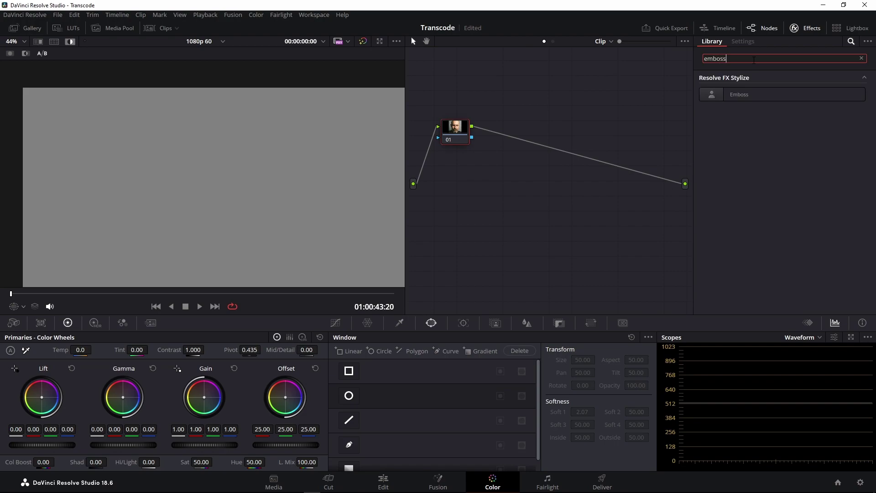
{"action": "left_click_drag", "start_coordinate": [755, 94], "coordinate": [456, 130]}
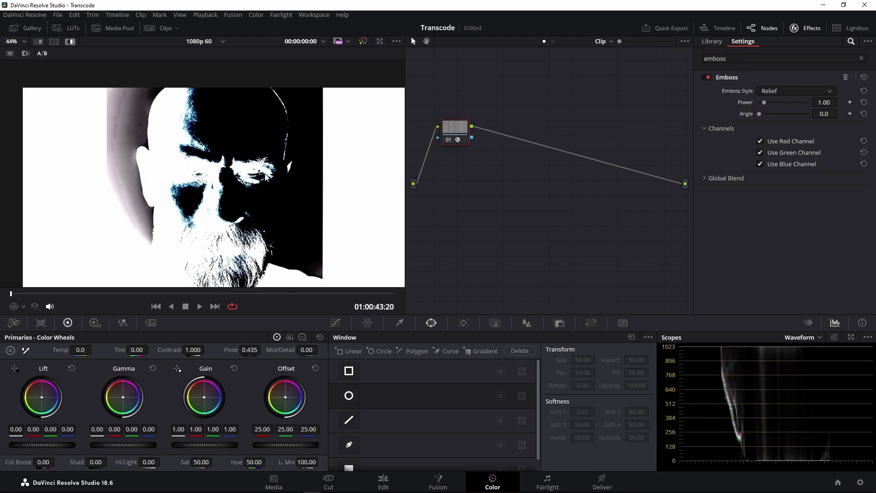
- Set the Emboss style to Emboss Over and pan across the beard to inspect the relief
{"action": "scroll", "coordinate": [265, 177], "scroll_direction": "down", "scroll_amount": 1}
{"action": "left_click", "coordinate": [791, 92]}
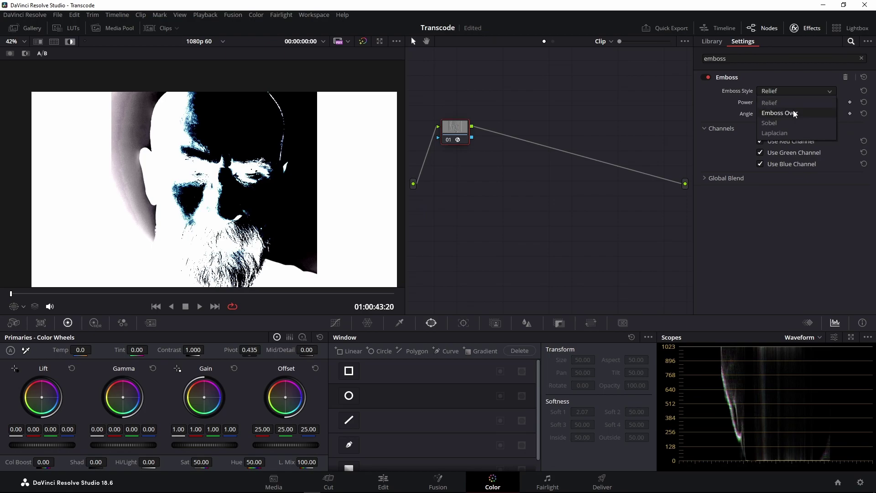
{"action": "left_click", "coordinate": [796, 114]}
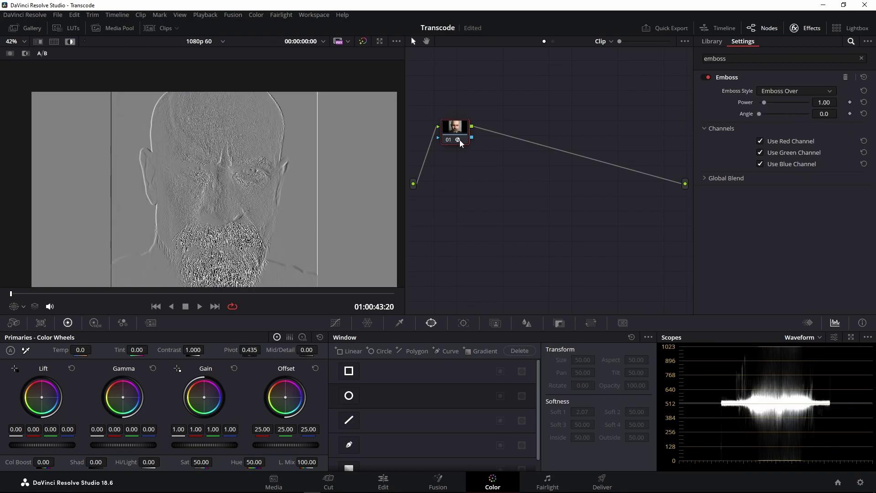
{"action": "scroll", "coordinate": [210, 197], "scroll_direction": "up", "scroll_amount": 2}
{"action": "scroll", "coordinate": [228, 183], "scroll_direction": "up", "scroll_amount": 2}
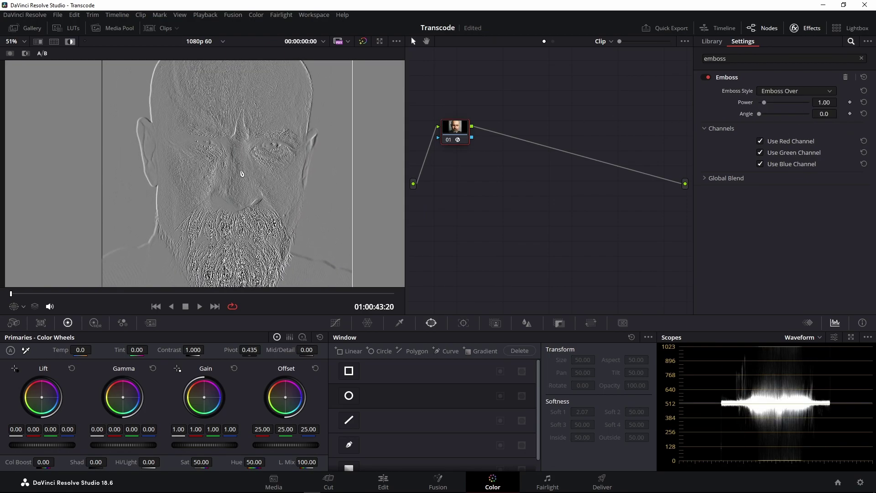
{"action": "scroll", "coordinate": [241, 173], "scroll_direction": "up", "scroll_amount": 1}
{"action": "scroll", "coordinate": [255, 169], "scroll_direction": "up", "scroll_amount": 1}
{"action": "scroll", "coordinate": [286, 163], "scroll_direction": "up", "scroll_amount": 1}
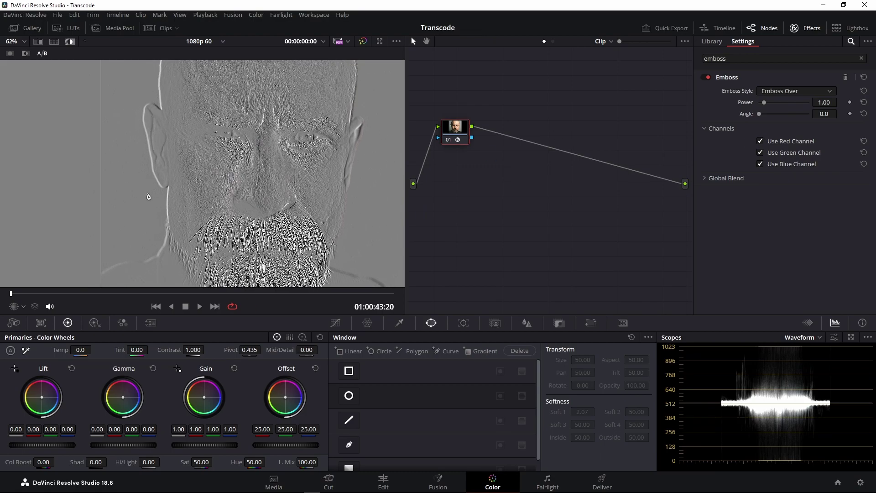
{"action": "left_click_drag", "start_coordinate": [142, 212], "coordinate": [141, 151]}
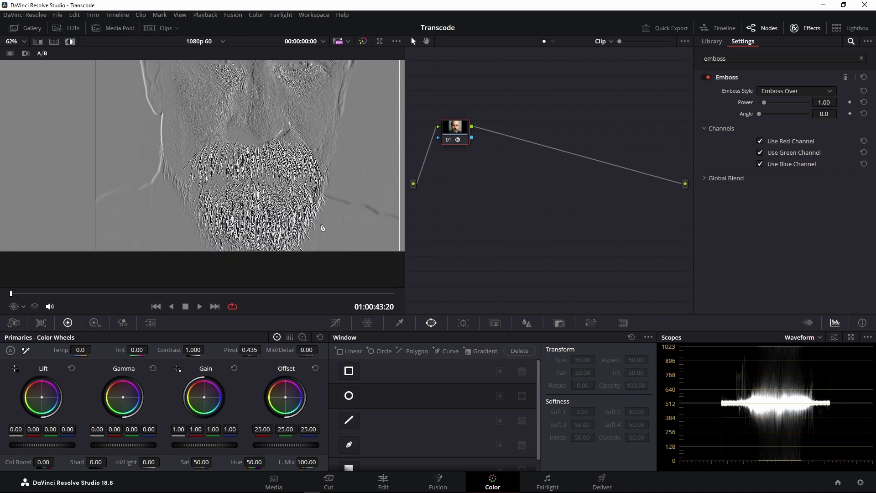
{"action": "key", "text": "shift+z"}
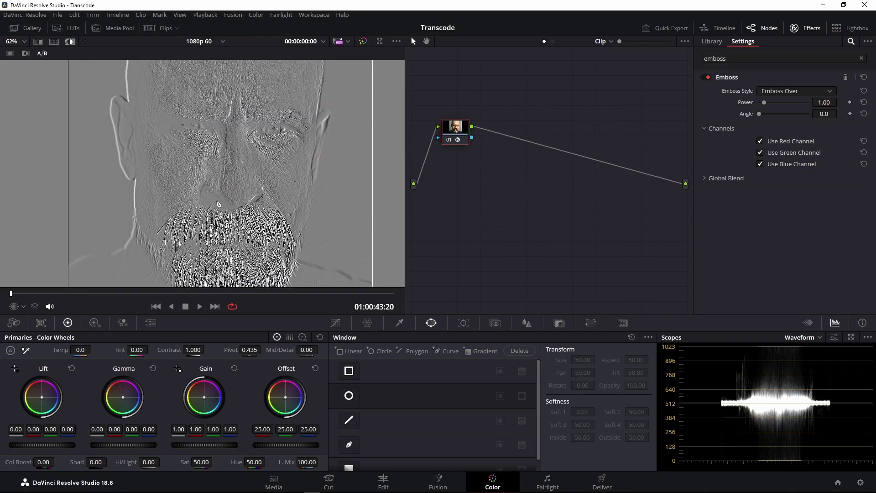
- Replace Emboss on node 01 with Deband, found by searching 'deba'
{"action": "left_click", "coordinate": [844, 78]}
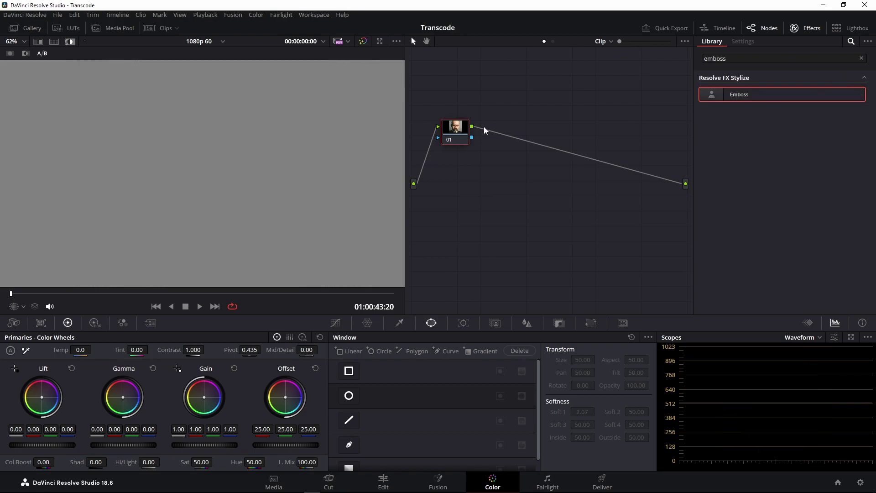
{"action": "key", "text": "ctrl+a"}
{"action": "key", "text": "BackSpace"}
{"action": "type", "text": "deba"}
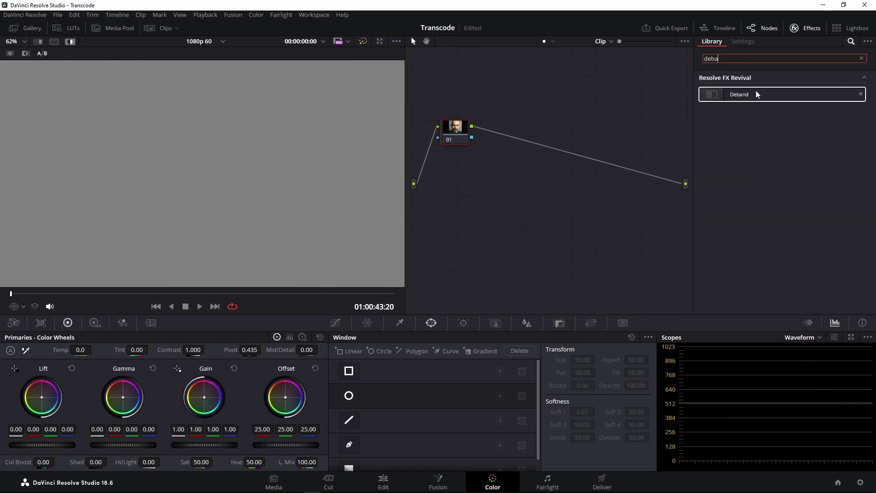
{"action": "left_click_drag", "start_coordinate": [756, 94], "coordinate": [474, 136]}
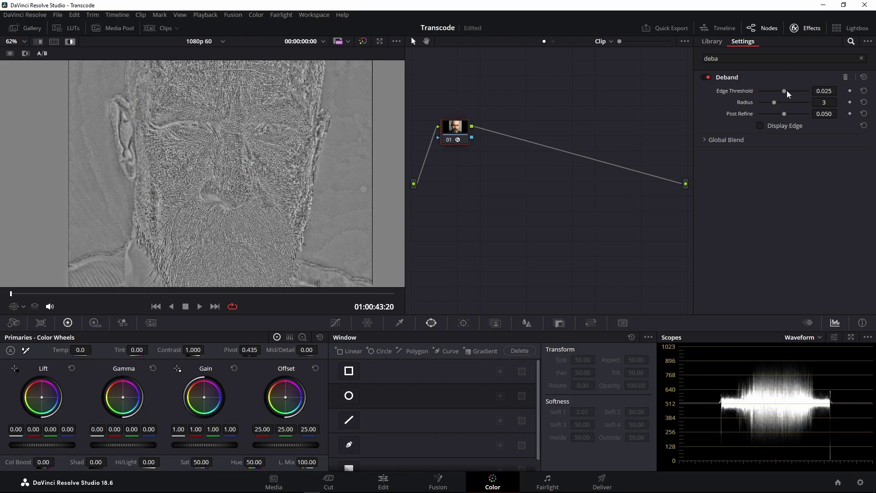
- Set Deband Edge Threshold to 0.001 and lower Post Refine to about 0.009
{"action": "left_click_drag", "start_coordinate": [781, 92], "coordinate": [727, 101]}
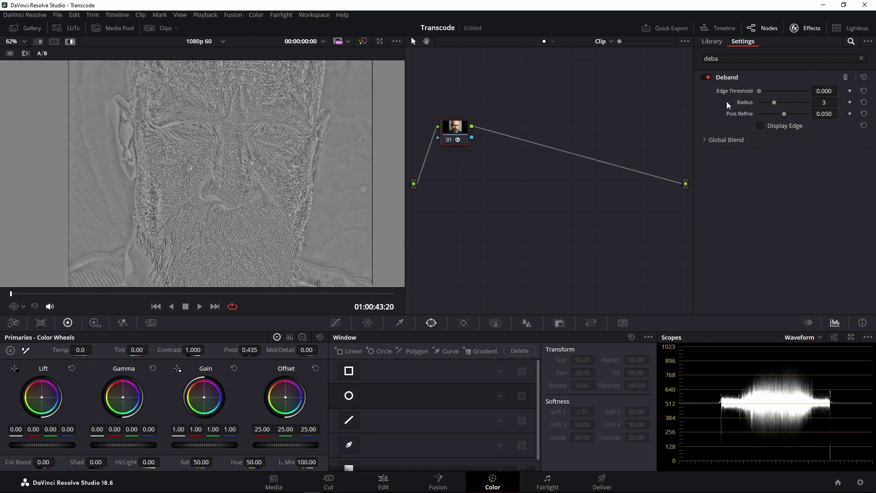
{"action": "left_click", "coordinate": [825, 91]}
{"action": "type", "text": "0.001"}
{"action": "left_click_drag", "start_coordinate": [785, 114], "coordinate": [762, 117]}
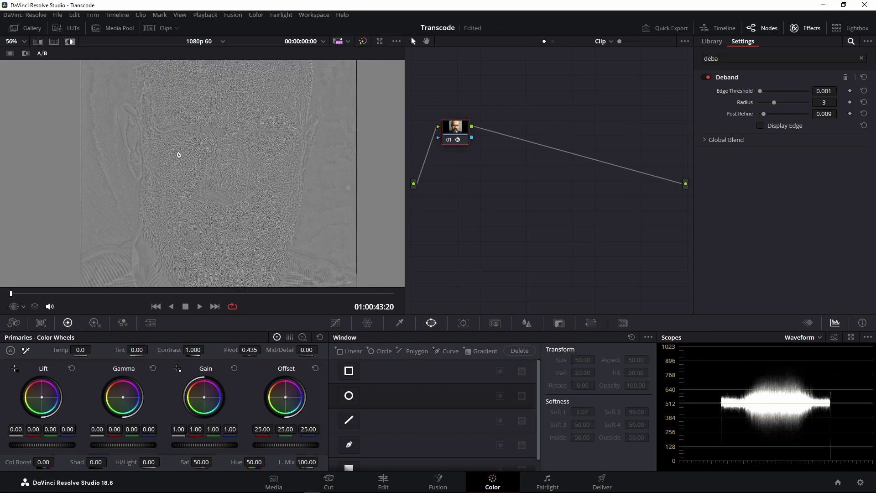
{"action": "scroll", "coordinate": [303, 121], "scroll_direction": "down", "scroll_amount": 2}
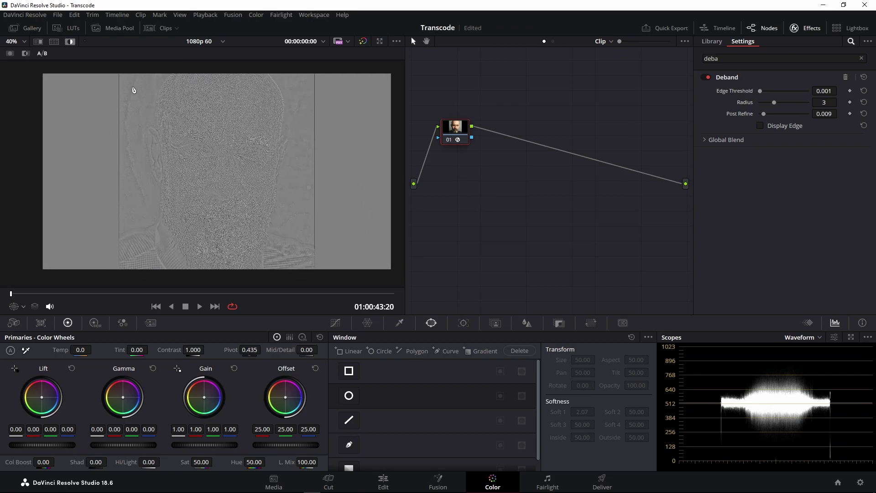